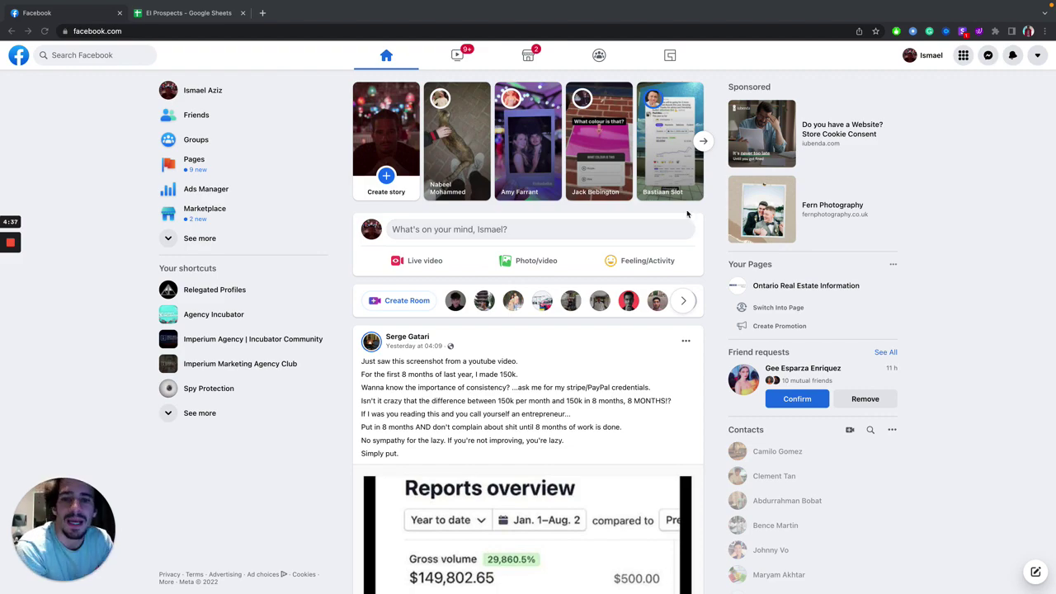
Step: Scroll the Facebook feed and open the Agency Incubator group from the sidebar shortcuts
{"action": "scroll", "coordinate": [635, 216], "scroll_direction": "down", "scroll_amount": 20}
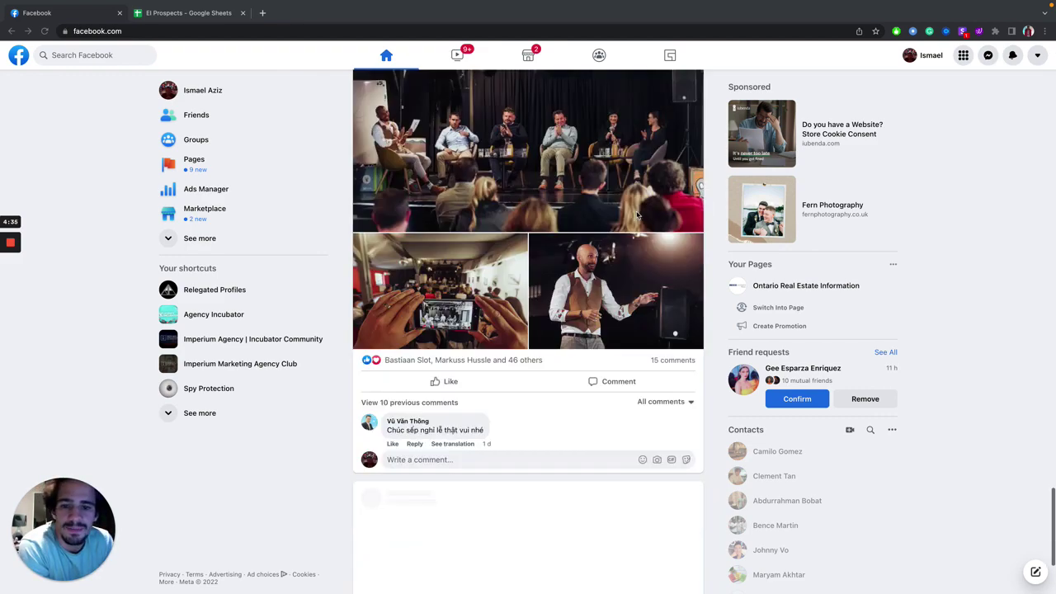
{"action": "scroll", "coordinate": [636, 215], "scroll_direction": "down", "scroll_amount": 20}
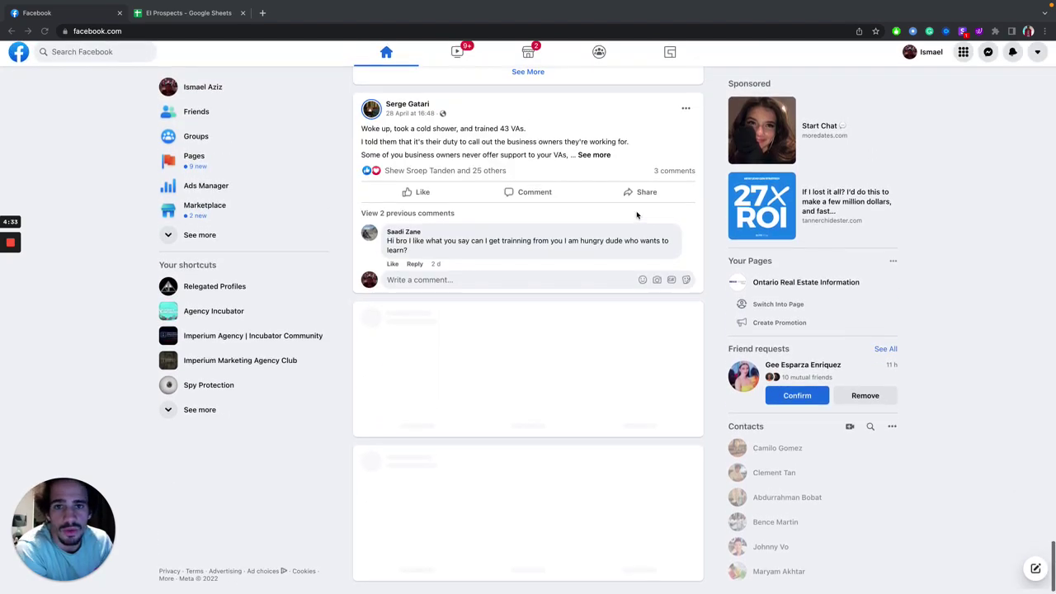
{"action": "scroll", "coordinate": [638, 216], "scroll_direction": "down", "scroll_amount": 10}
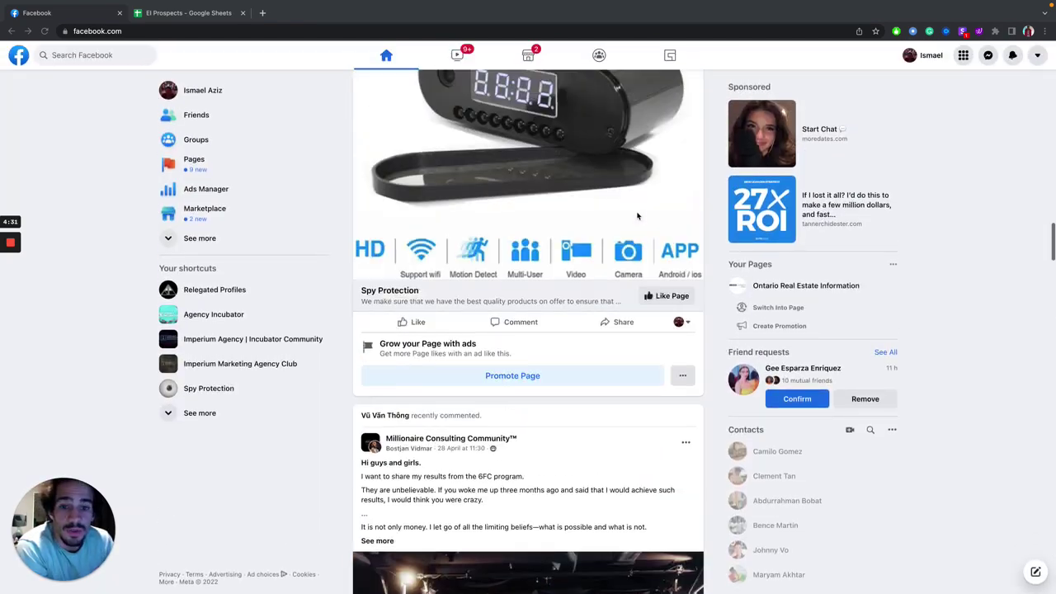
{"action": "left_click", "coordinate": [208, 316]}
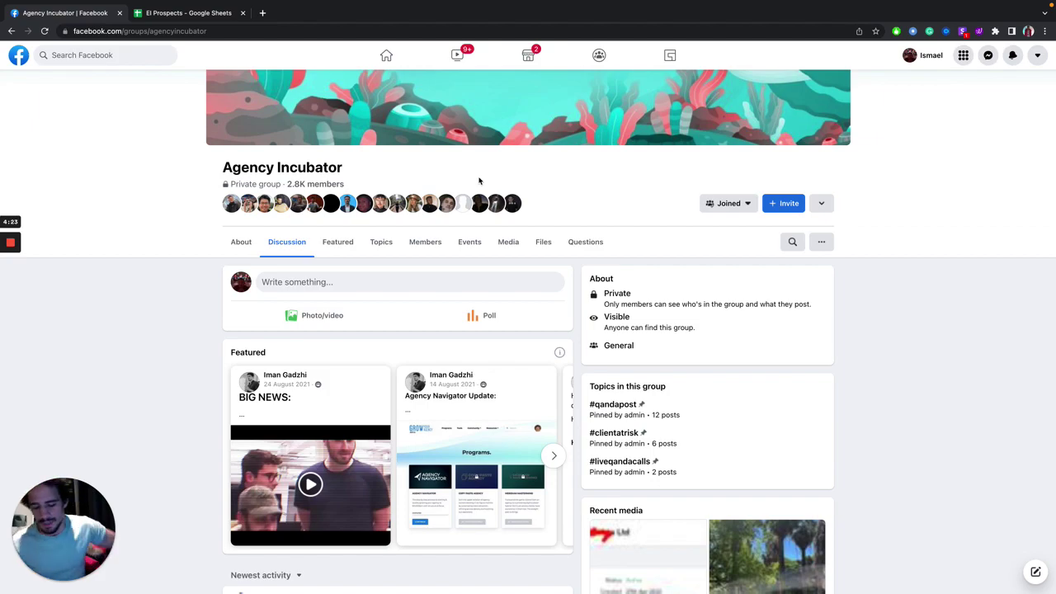
Step: In a new tab, search Google for the entrepreneur's name using the suggestion list
{"action": "key", "text": "ctrl+t"}
{"action": "type", "text": "iman"}
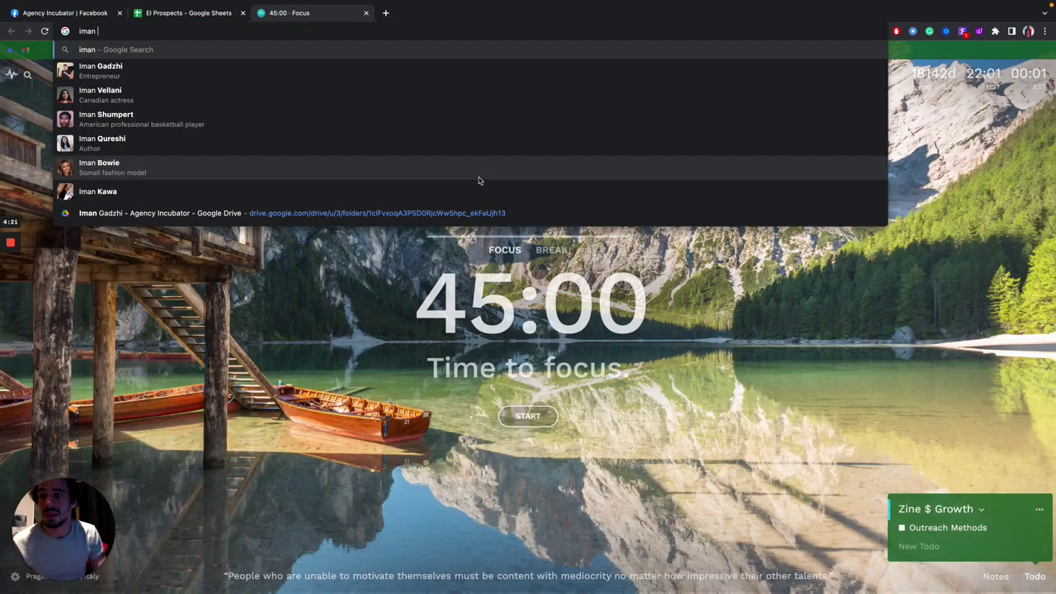
{"action": "key", "text": "Up"}
{"action": "key", "text": "Down"}
{"action": "key", "text": "Down"}
{"action": "key", "text": "Return"}
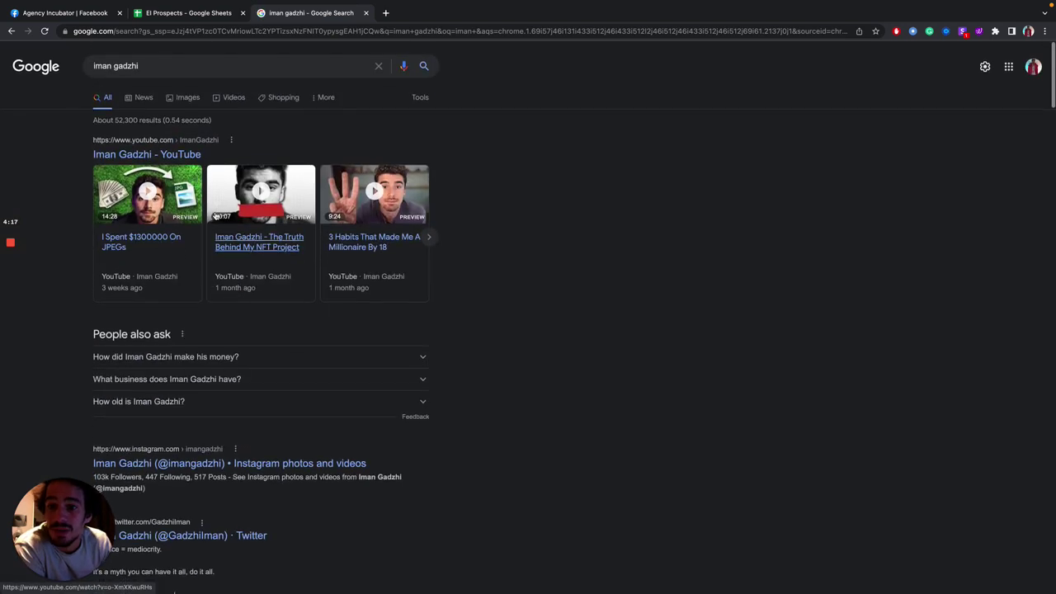
Step: Highlight the YouTube video results and the results down to People also ask
{"action": "left_click_drag", "start_coordinate": [90, 116], "coordinate": [550, 339]}
{"action": "left_click", "coordinate": [72, 134]}
{"action": "left_click", "coordinate": [573, 352]}
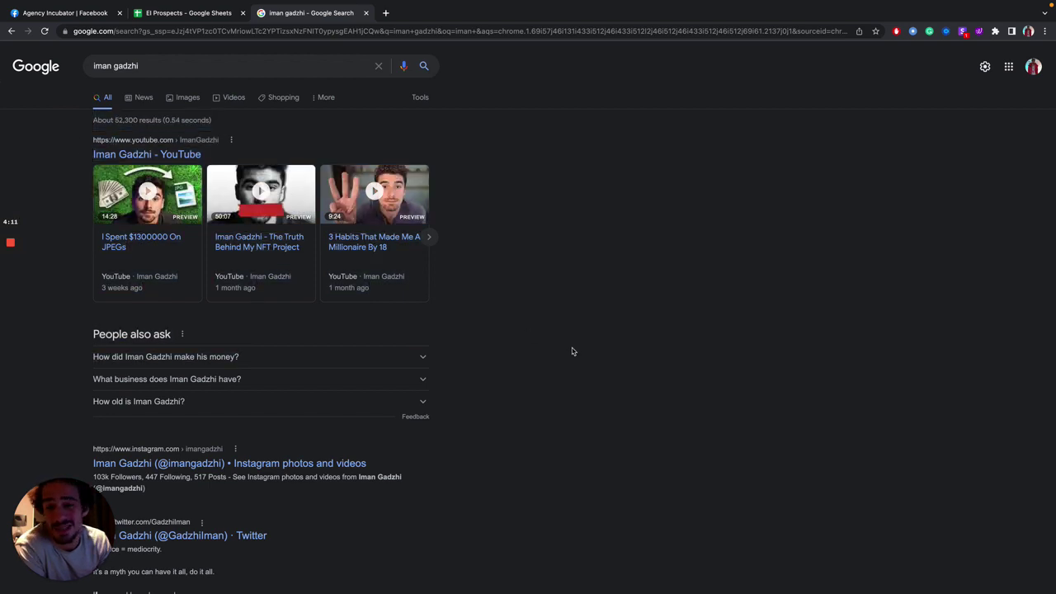
{"action": "left_click_drag", "start_coordinate": [550, 436], "coordinate": [58, 123]}
{"action": "left_click", "coordinate": [59, 123]}
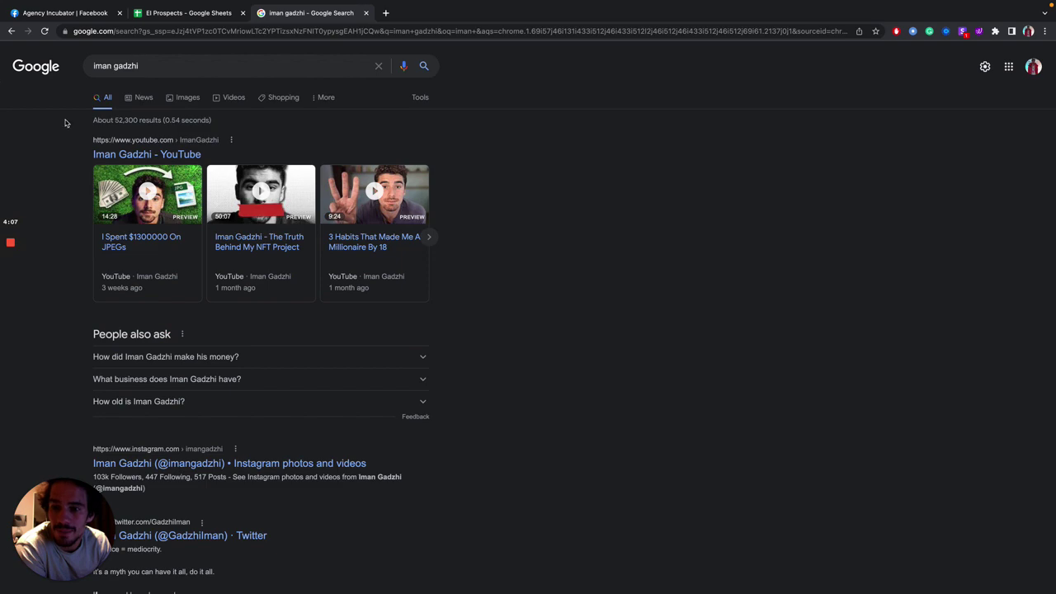
Step: Back in the Agency Incubator group, view Topics and About, highlighting the 2.8K member count
{"action": "left_click", "coordinate": [96, 20]}
{"action": "scroll", "coordinate": [427, 104], "scroll_direction": "down", "scroll_amount": 15}
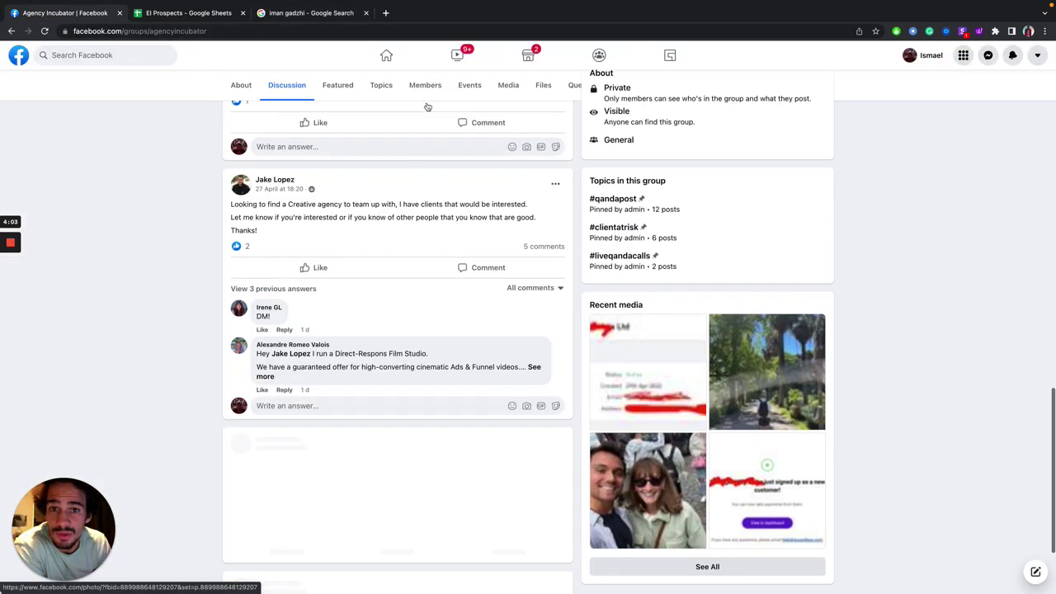
{"action": "scroll", "coordinate": [426, 105], "scroll_direction": "up", "scroll_amount": 15}
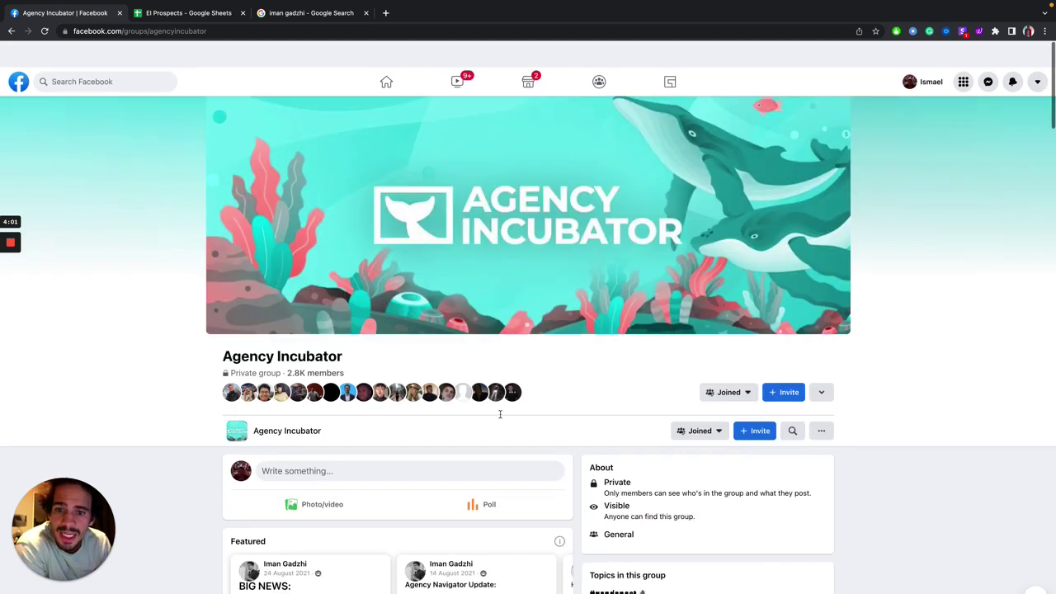
{"action": "left_click", "coordinate": [382, 404]}
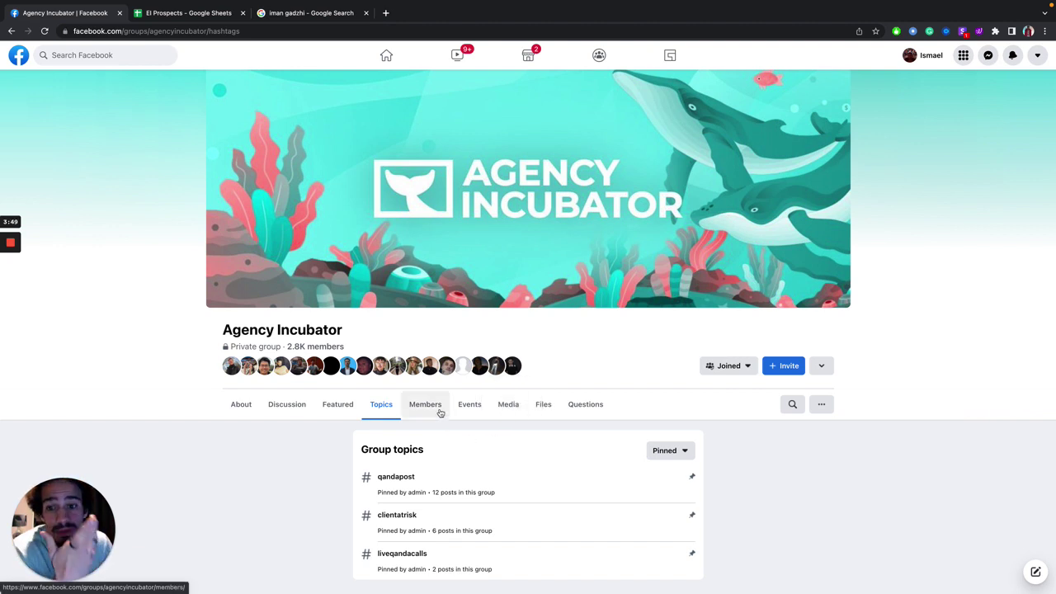
{"action": "left_click", "coordinate": [239, 403]}
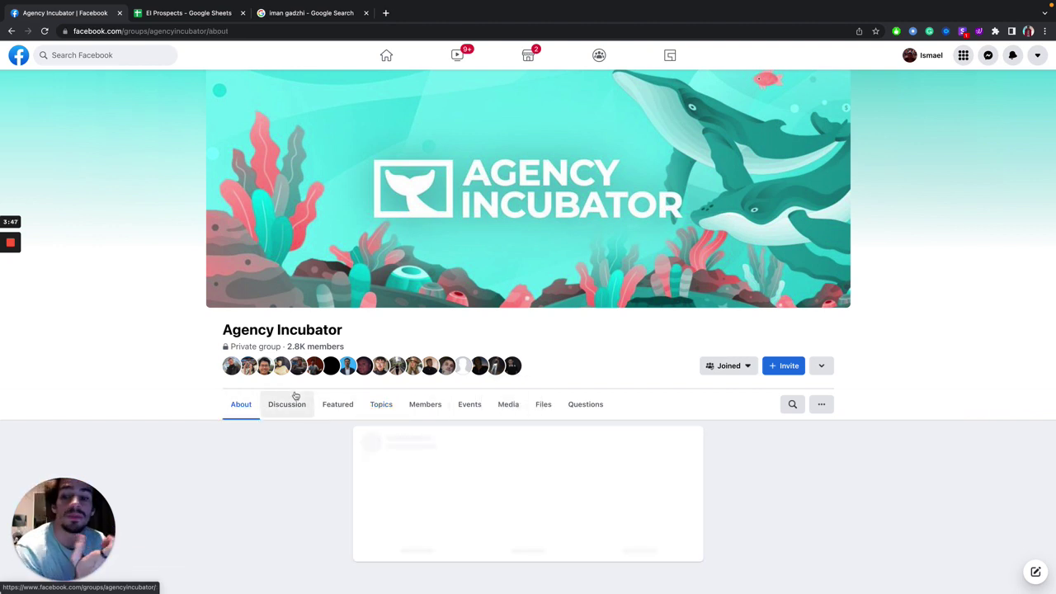
{"action": "left_click_drag", "start_coordinate": [286, 345], "coordinate": [363, 352]}
{"action": "left_click", "coordinate": [364, 351]}
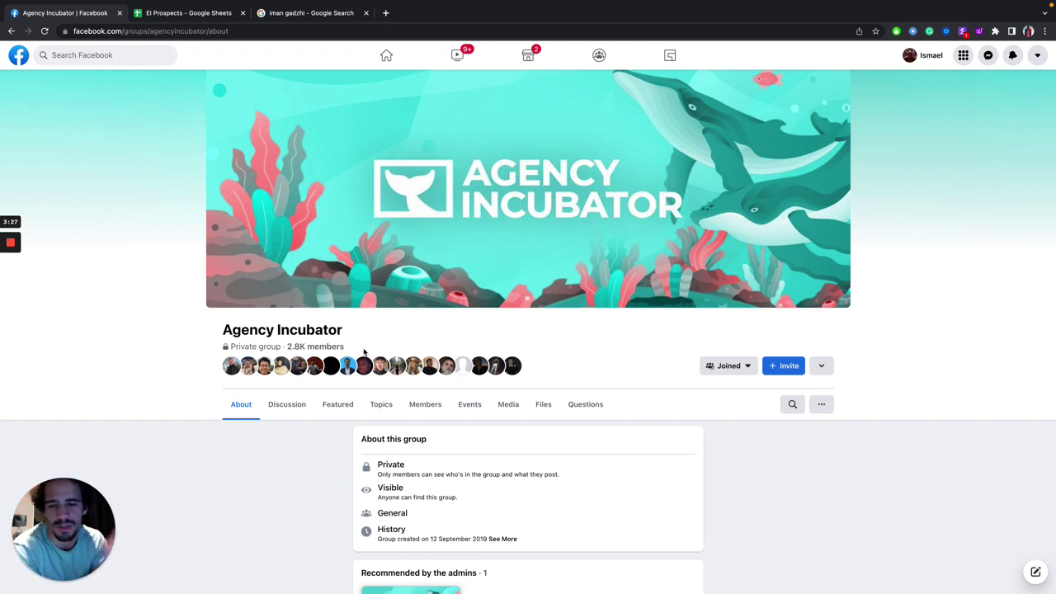
Step: Open the group's Members list and scroll through it
{"action": "left_click", "coordinate": [326, 346]}
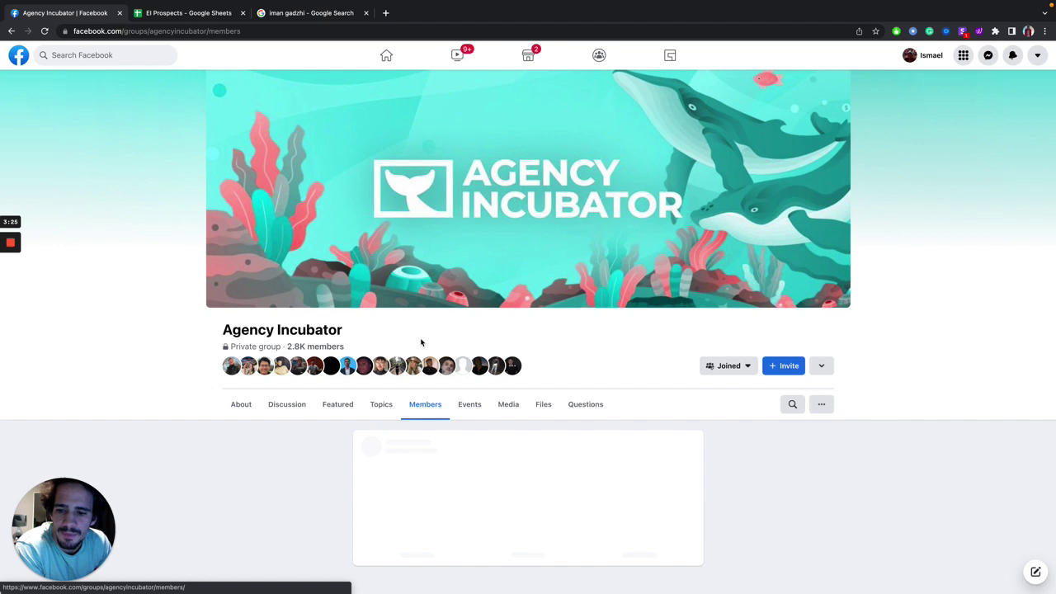
{"action": "scroll", "coordinate": [507, 321], "scroll_direction": "down", "scroll_amount": 20}
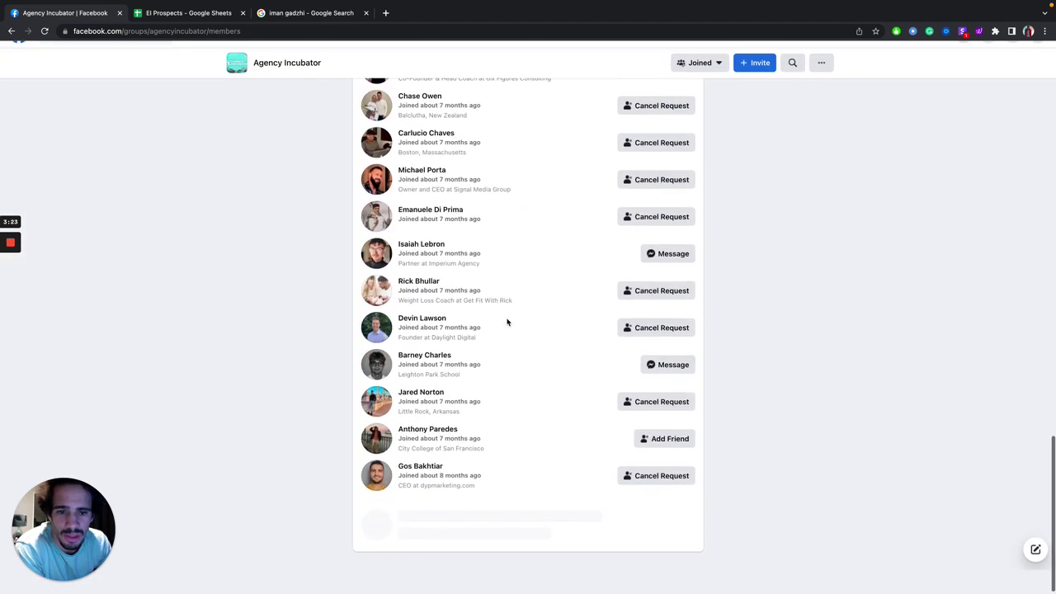
{"action": "scroll", "coordinate": [427, 324], "scroll_direction": "down", "scroll_amount": 15}
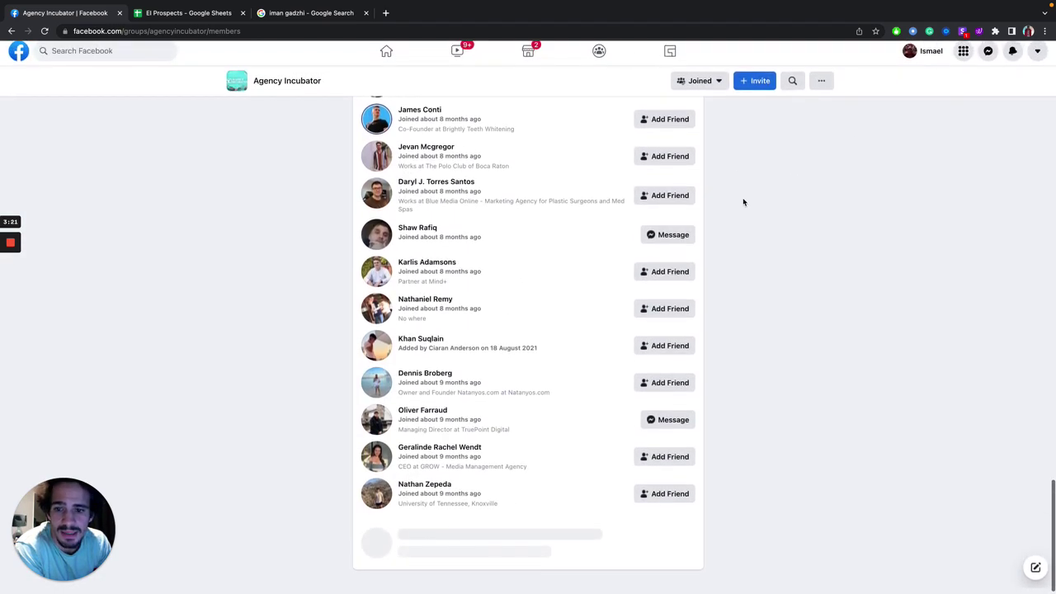
{"action": "scroll", "coordinate": [429, 247], "scroll_direction": "down", "scroll_amount": 1}
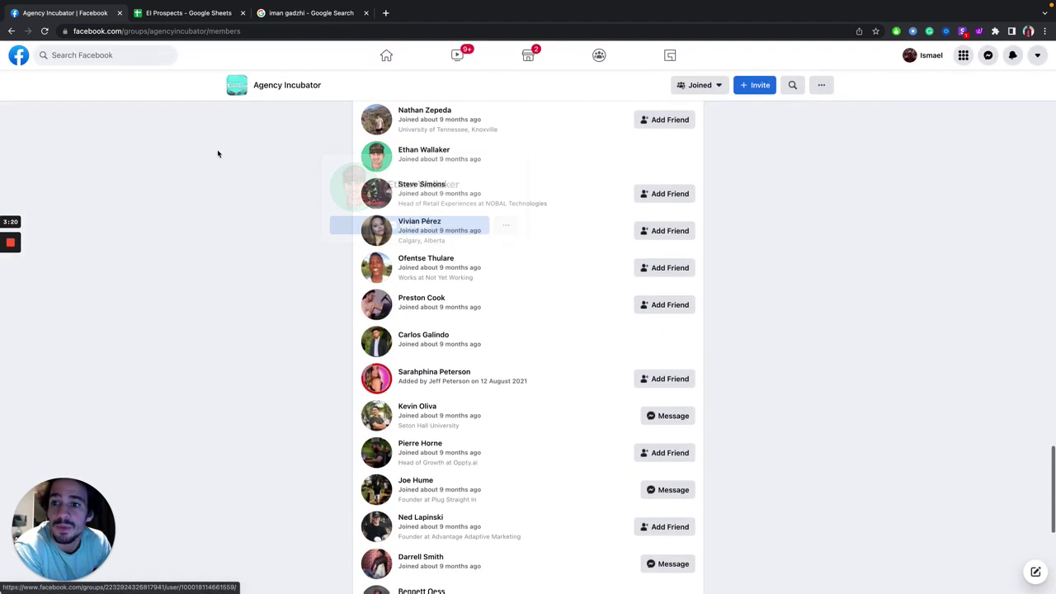
Step: Close the search tab and inspect EI Prospects cells G21, B2:B5, C8 and B9's profile link
{"action": "left_click", "coordinate": [366, 12]}
{"action": "left_click", "coordinate": [194, 15]}
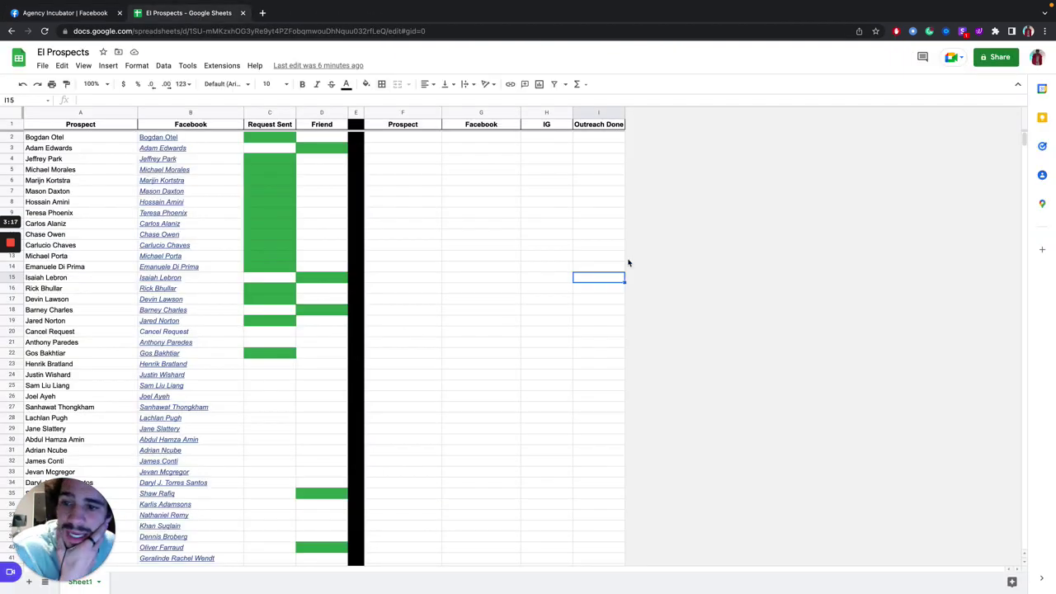
{"action": "left_click", "coordinate": [481, 342]}
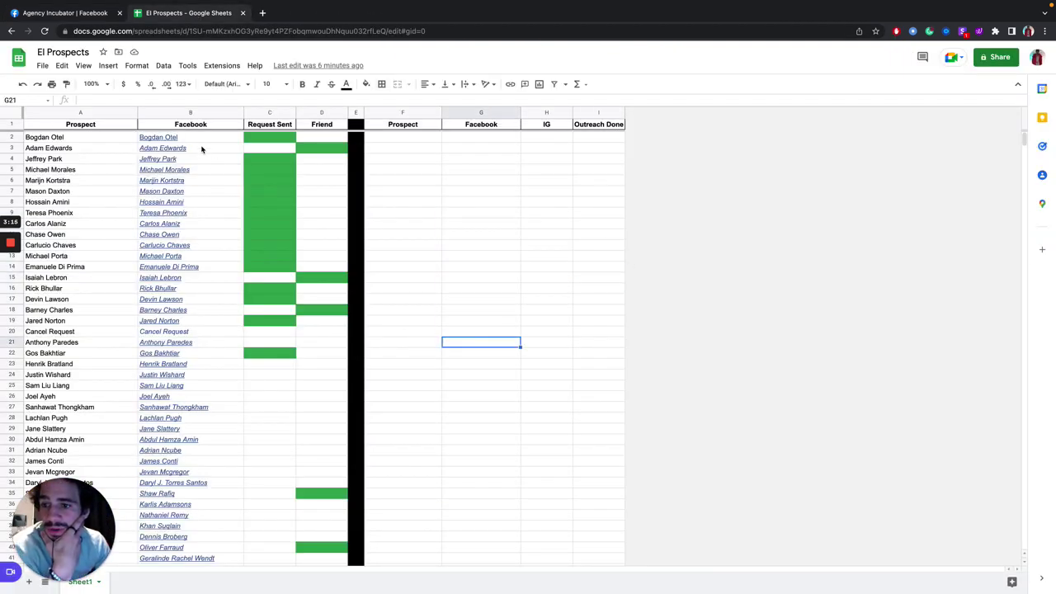
{"action": "left_click_drag", "start_coordinate": [194, 137], "coordinate": [198, 176]}
{"action": "left_click", "coordinate": [274, 204]}
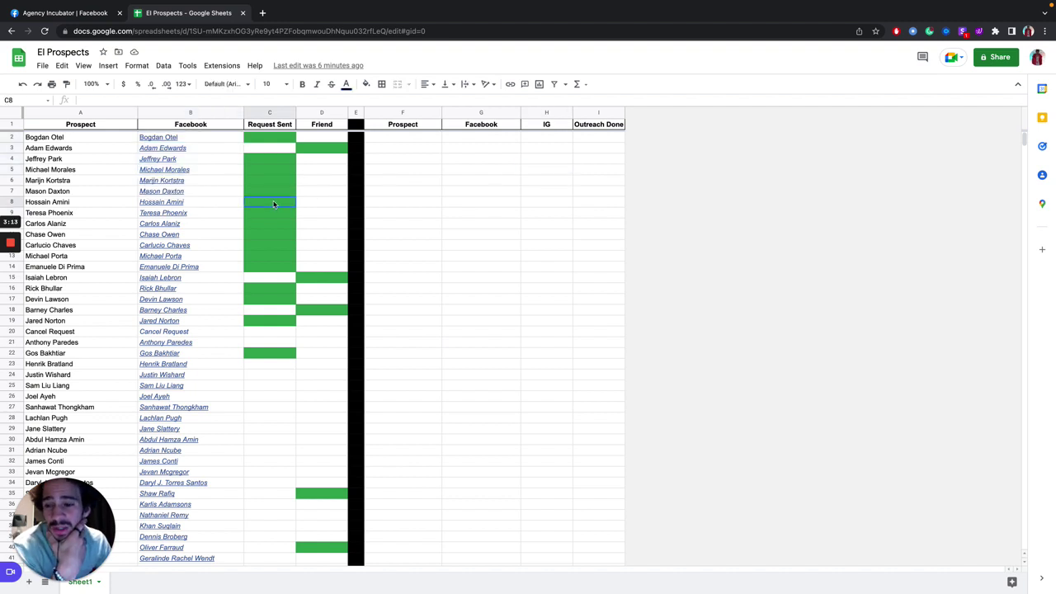
{"action": "left_click", "coordinate": [195, 213]}
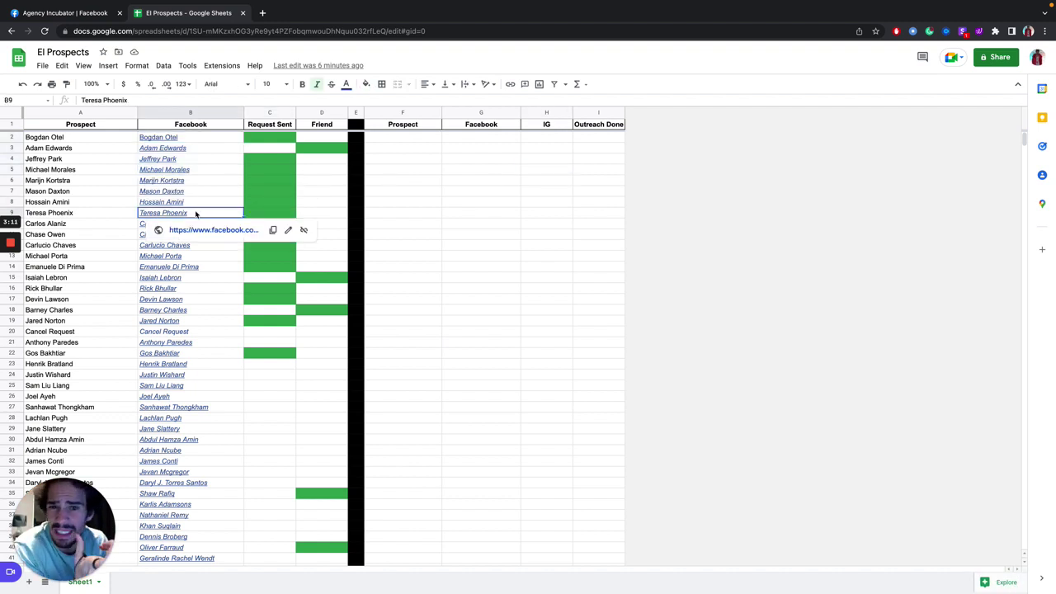
{"action": "left_click", "coordinate": [530, 205]}
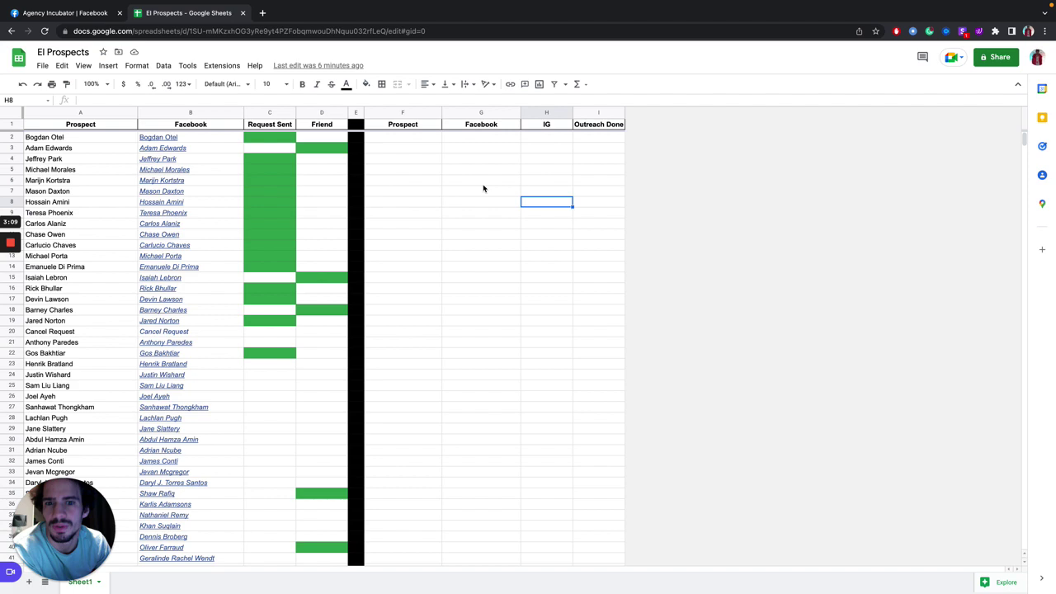
Step: Preview the Facebook profile links in B71, B75 and B83 further down the list
{"action": "scroll", "coordinate": [483, 186], "scroll_direction": "down", "scroll_amount": 15}
{"action": "left_click", "coordinate": [190, 190]}
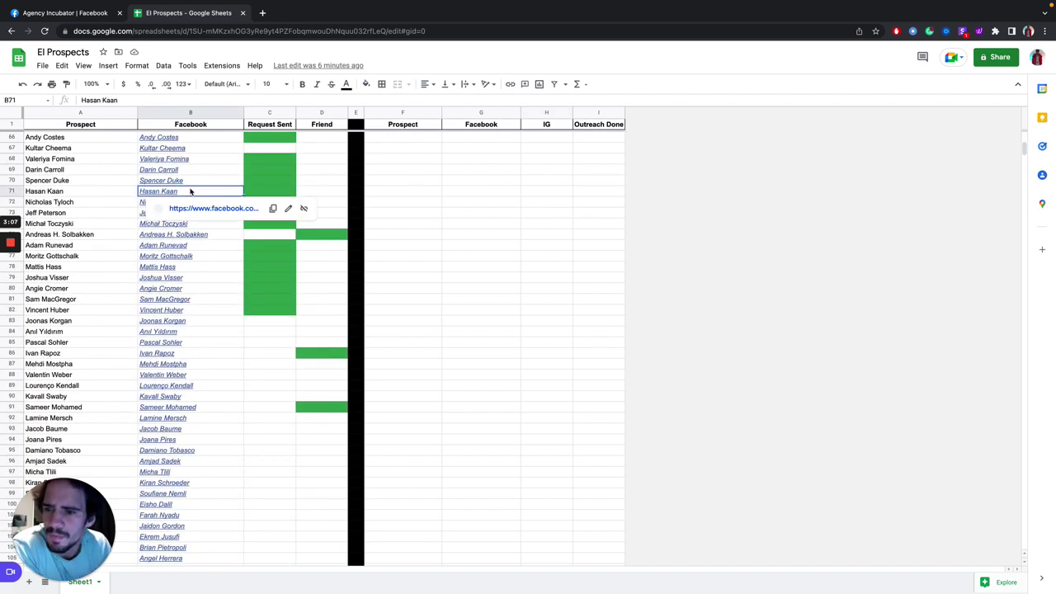
{"action": "left_click", "coordinate": [114, 224]}
{"action": "left_click", "coordinate": [186, 235]}
{"action": "left_click", "coordinate": [189, 320]}
{"action": "left_click", "coordinate": [498, 246]}
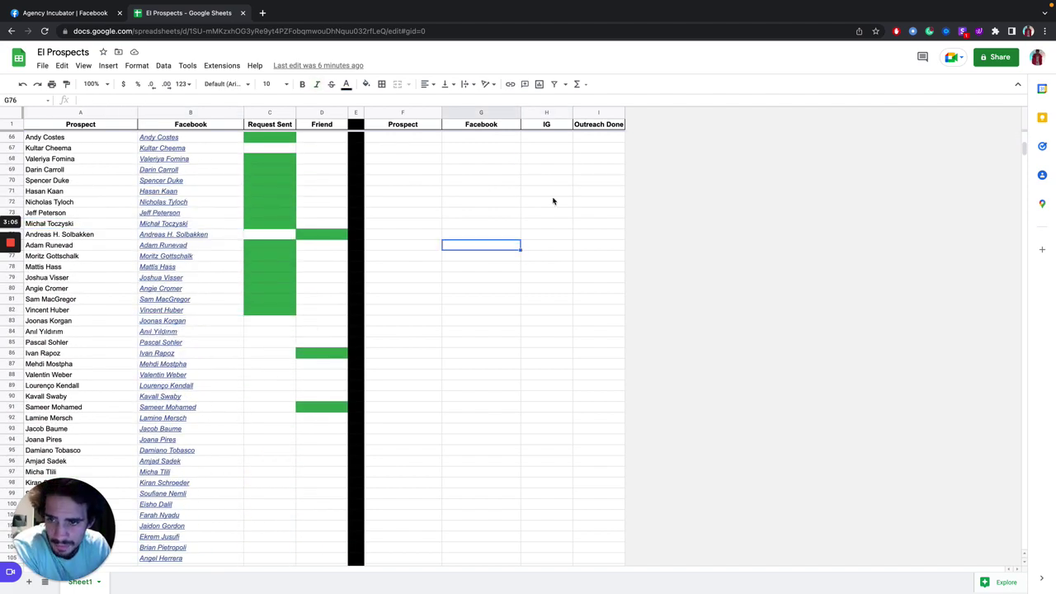
{"action": "scroll", "coordinate": [561, 198], "scroll_direction": "up", "scroll_amount": 15}
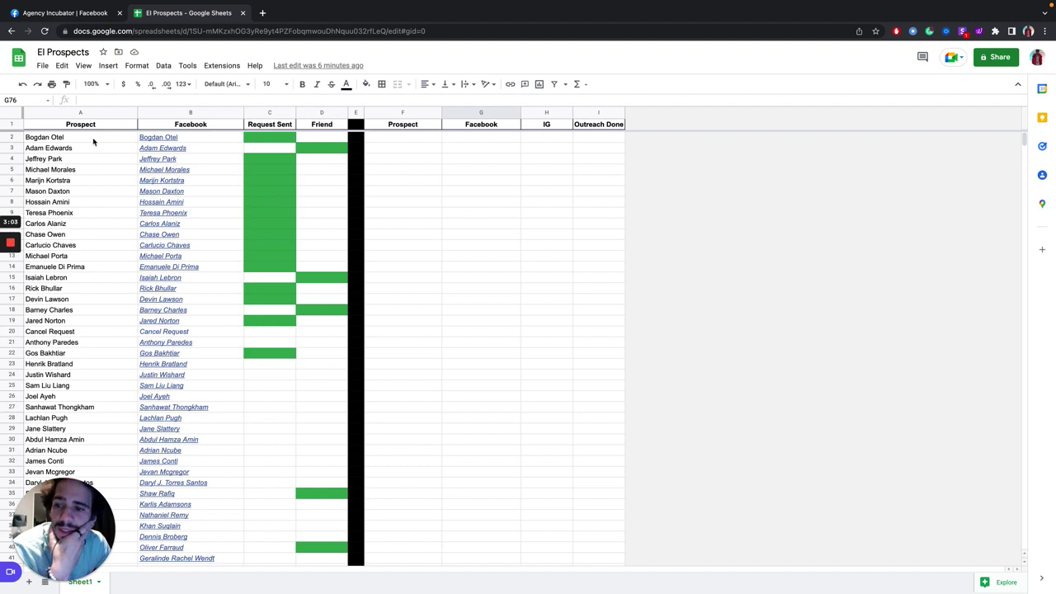
Step: Highlight ranges A2:E12, A2:D16 and row 3, then select the Outreach Done column I
{"action": "left_click_drag", "start_coordinate": [94, 139], "coordinate": [361, 246]}
{"action": "left_click", "coordinate": [465, 213]}
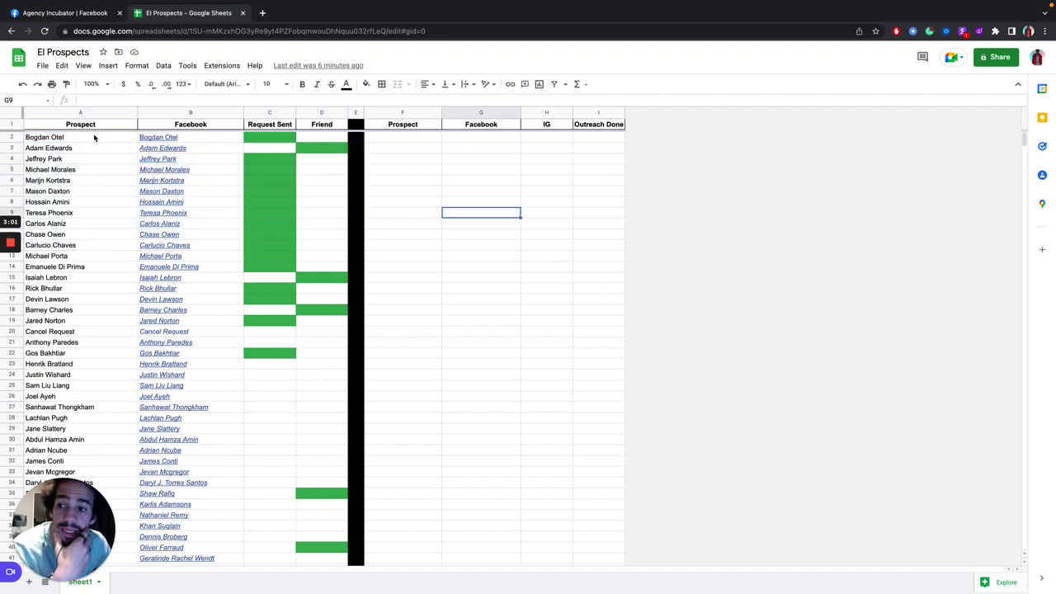
{"action": "left_click_drag", "start_coordinate": [94, 137], "coordinate": [100, 411]}
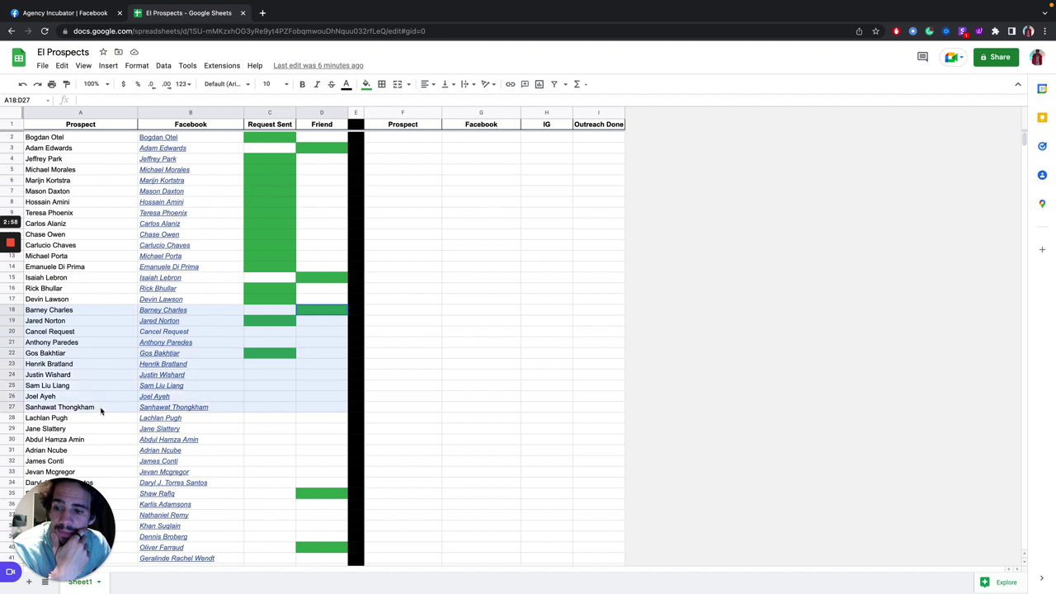
{"action": "left_click", "coordinate": [459, 345]}
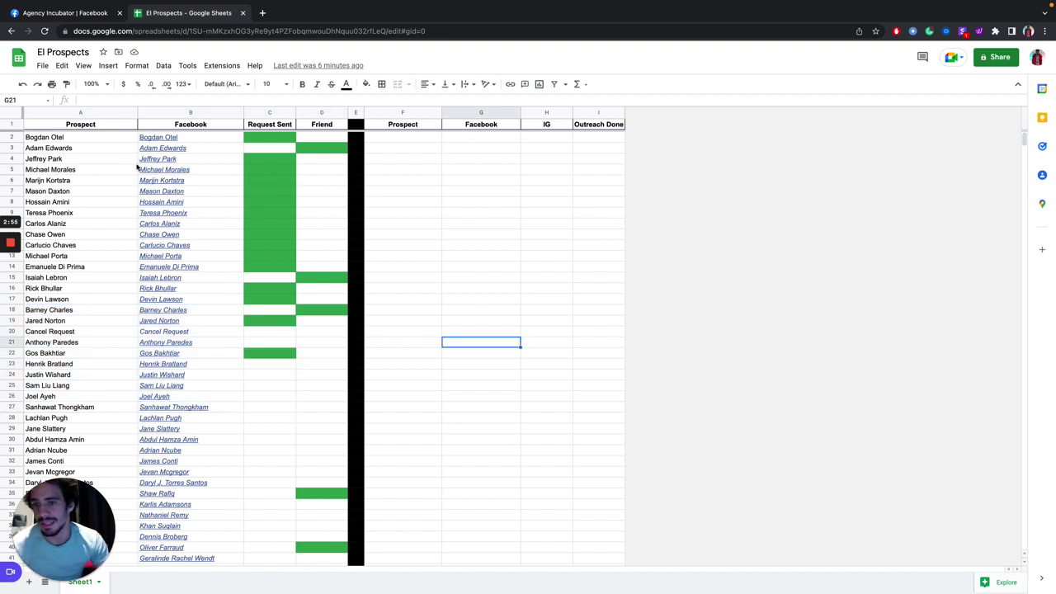
{"action": "left_click_drag", "start_coordinate": [99, 149], "coordinate": [310, 151]}
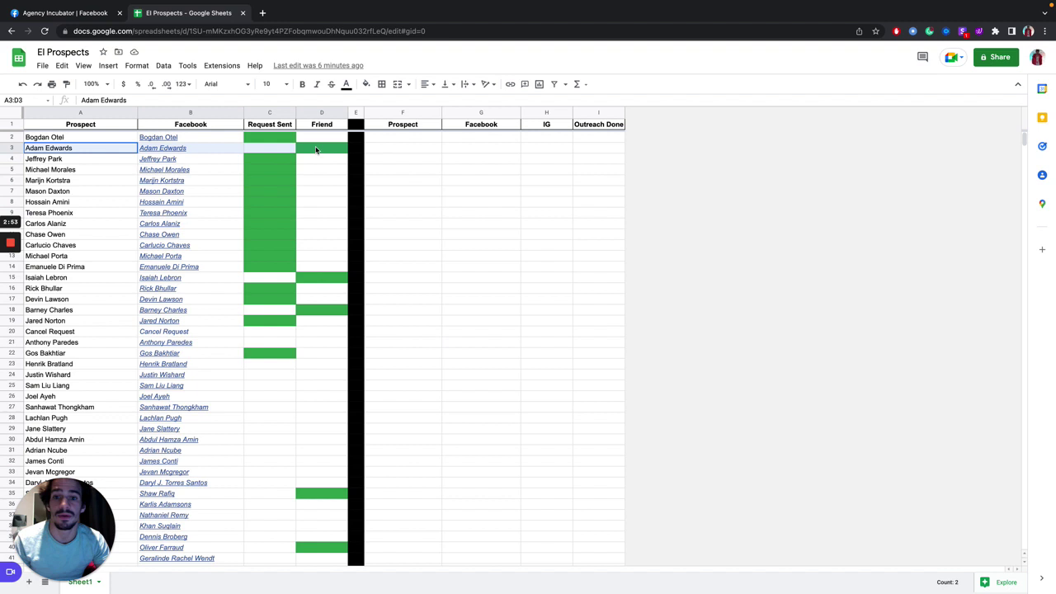
{"action": "left_click", "coordinate": [481, 148]}
{"action": "left_click", "coordinate": [598, 113]}
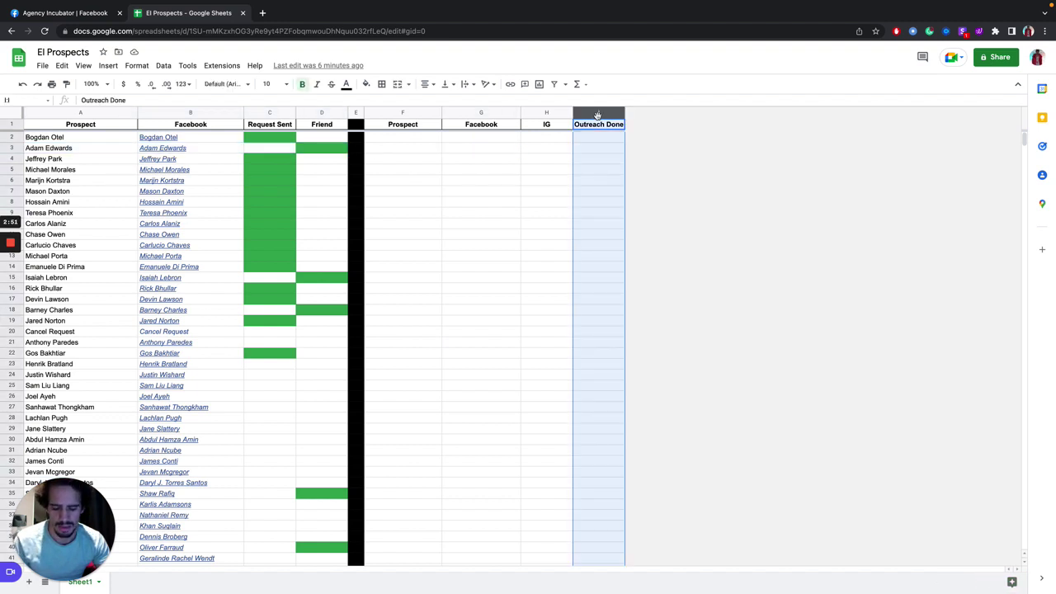
Step: Insert a widened, white-filled column E left of the divider for the copied Outreach Done column
{"action": "key", "text": "super+c"}
{"action": "left_click", "coordinate": [355, 113]}
{"action": "right_click", "coordinate": [354, 113]}
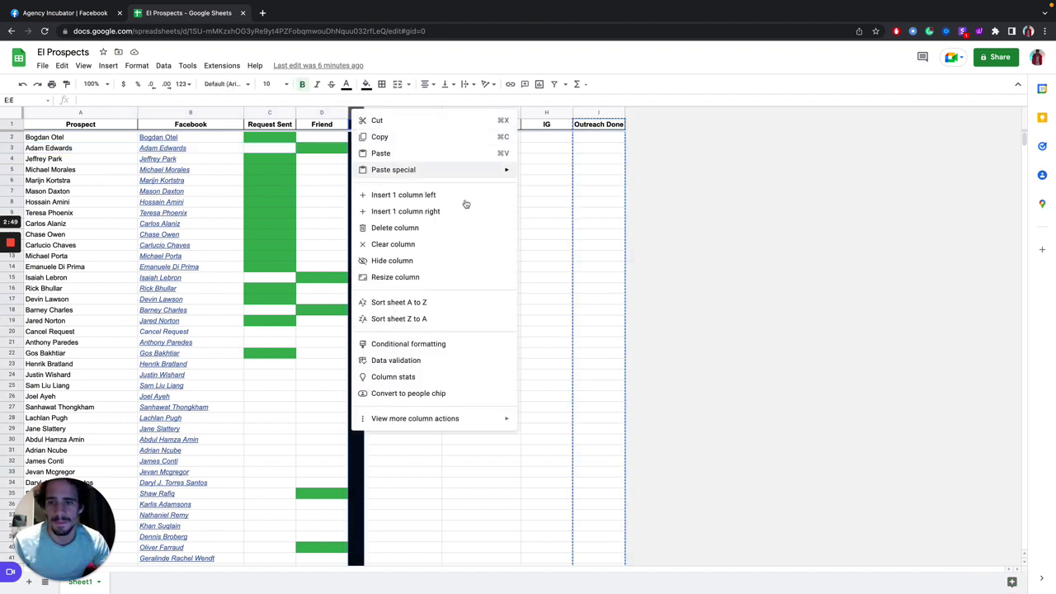
{"action": "left_click", "coordinate": [444, 197]}
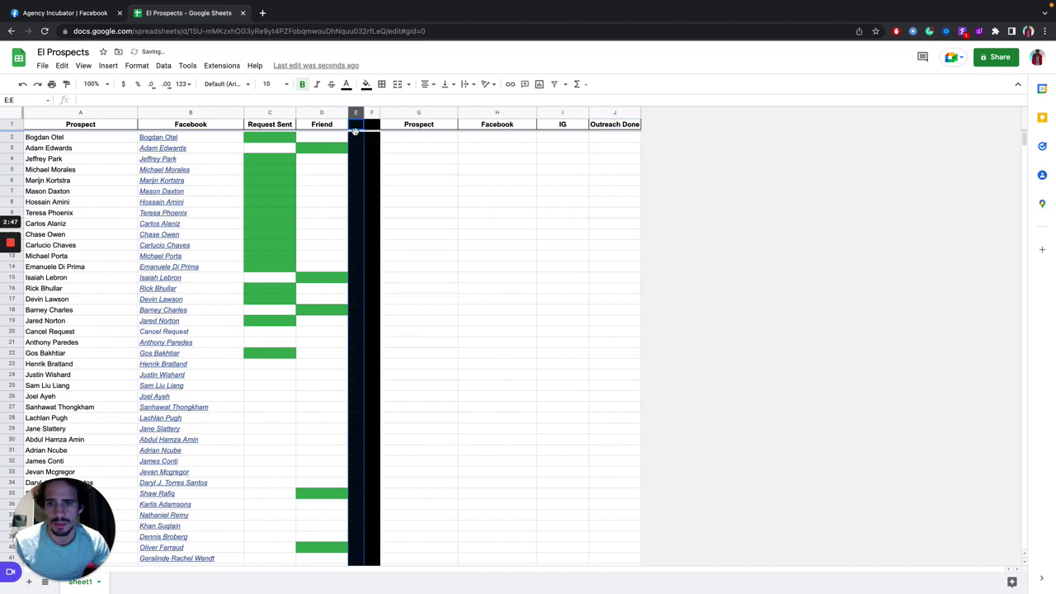
{"action": "left_click", "coordinate": [366, 84]}
{"action": "left_click", "coordinate": [381, 114]}
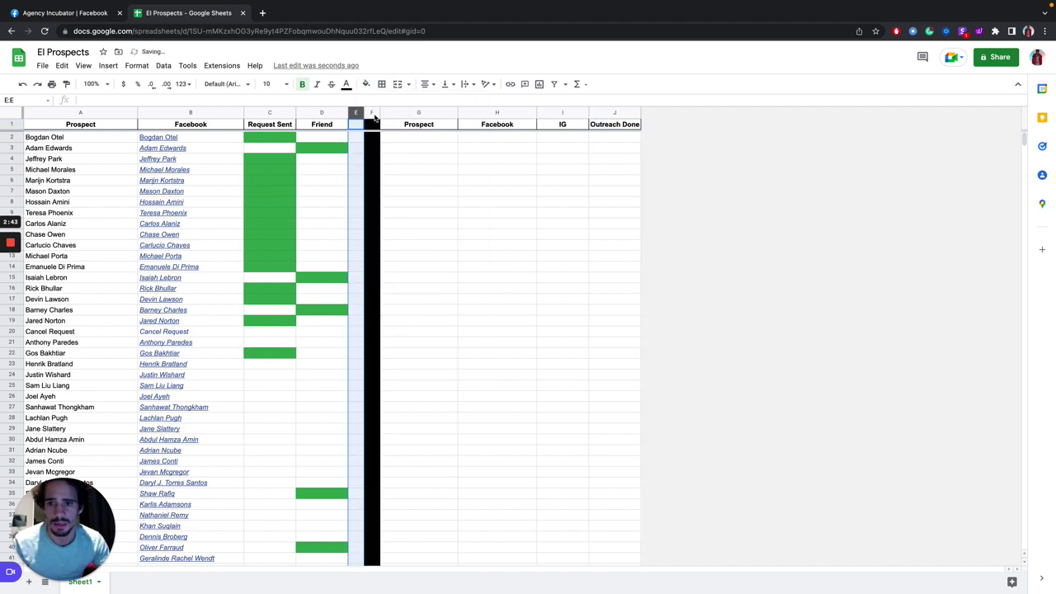
{"action": "left_click_drag", "start_coordinate": [366, 112], "coordinate": [429, 113]}
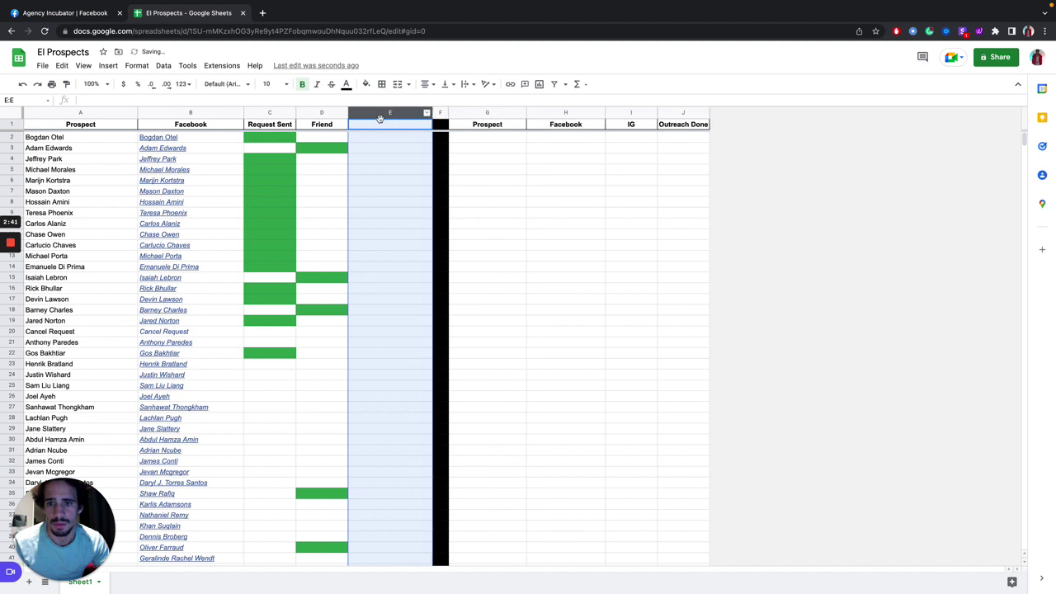
{"action": "left_click", "coordinate": [537, 169]}
{"action": "key", "text": "ctrl+z"}
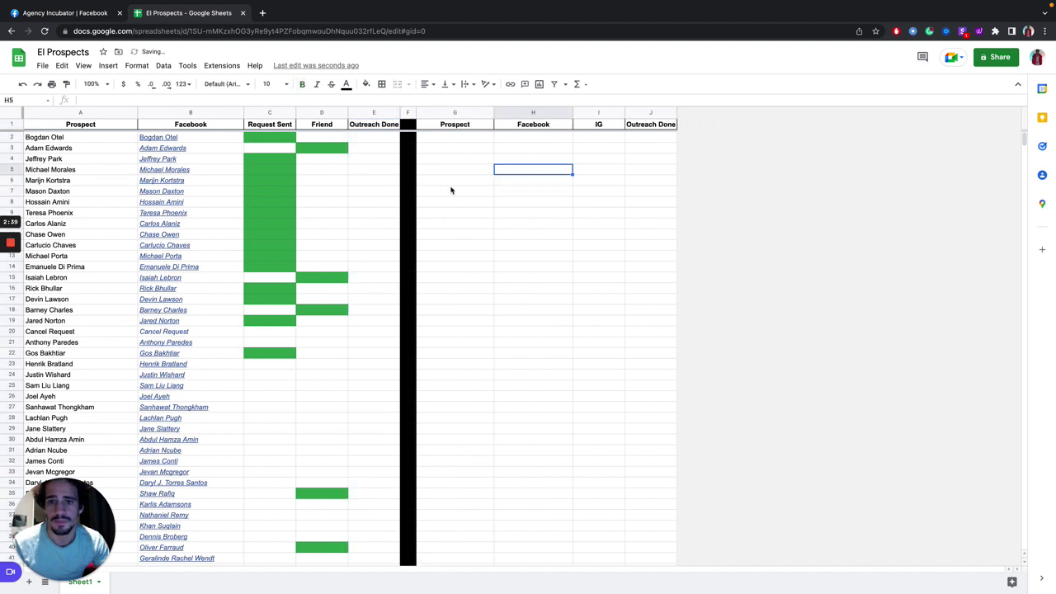
{"action": "key", "text": "Right"}
{"action": "key", "text": "Right"}
{"action": "key", "text": "Down"}
{"action": "key", "text": "Down"}
{"action": "key", "text": "Down"}
{"action": "key", "text": "Down"}
{"action": "key", "text": "Down"}
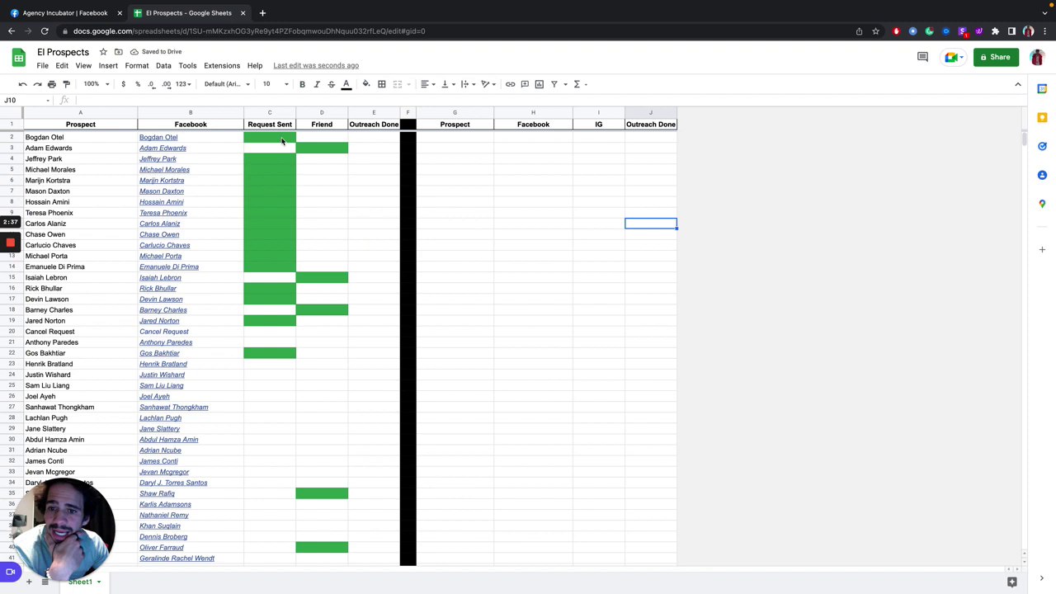
Step: Copy the first prospect's row A2:E2 into G2 of the right-hand table, then undo it
{"action": "left_click_drag", "start_coordinate": [282, 140], "coordinate": [388, 154]}
{"action": "left_click", "coordinate": [588, 136]}
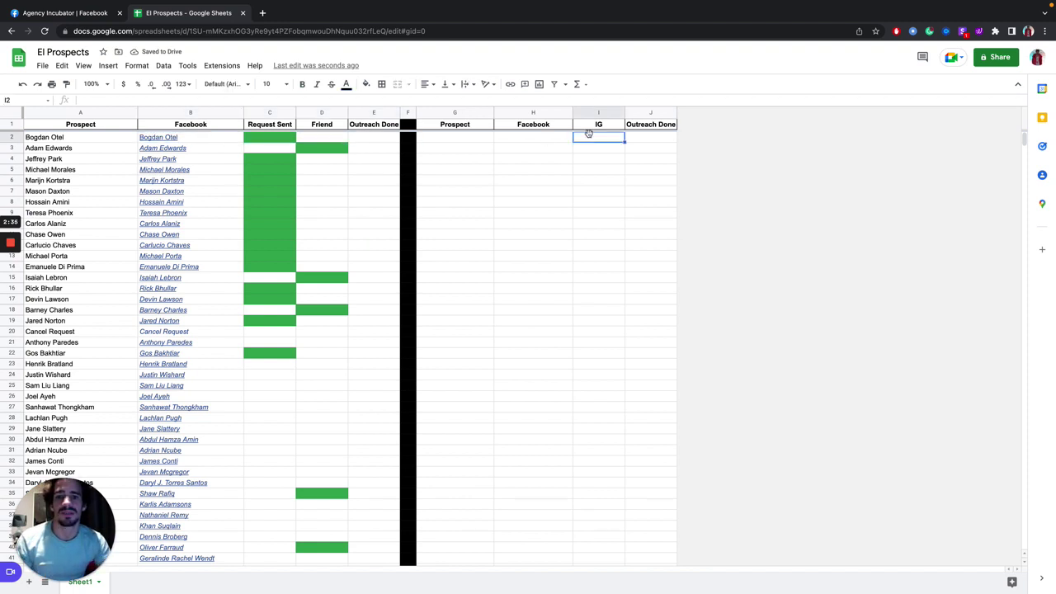
{"action": "left_click_drag", "start_coordinate": [94, 137], "coordinate": [372, 140]}
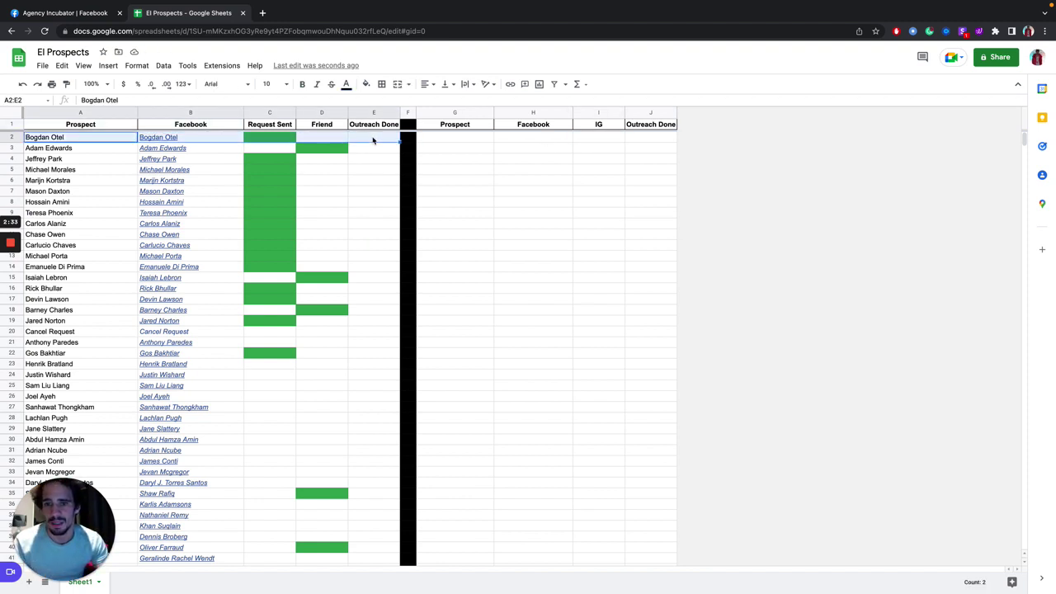
{"action": "key", "text": "ctrl+c"}
{"action": "left_click", "coordinate": [465, 137]}
{"action": "key", "text": "ctrl+v"}
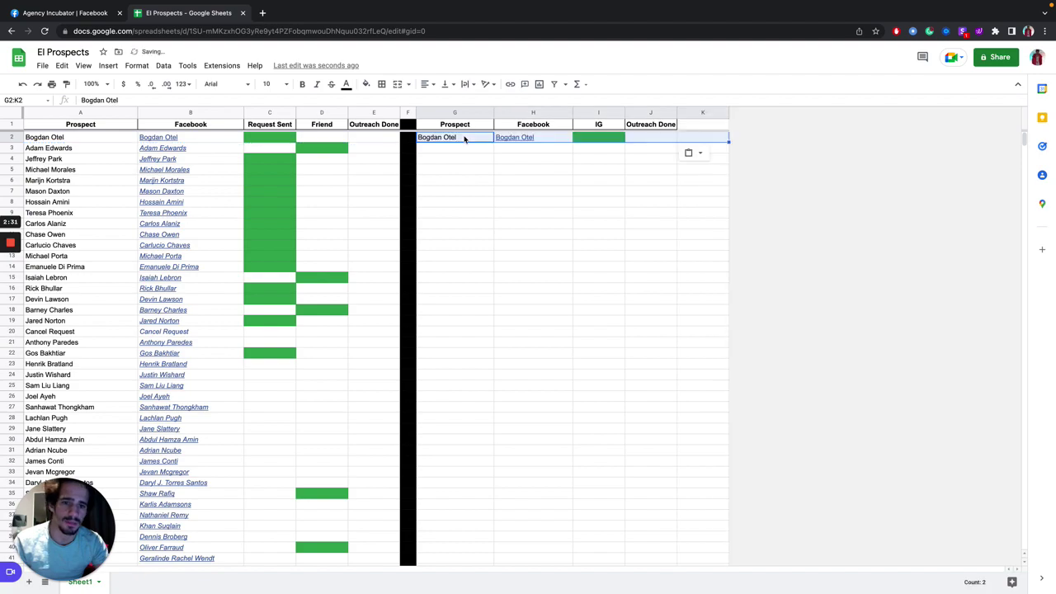
{"action": "key", "text": "ctrl+z"}
Step: Scroll the EI Prospects sheet down to its final row, 2751
{"action": "left_click", "coordinate": [534, 214]}
{"action": "scroll", "coordinate": [476, 148], "scroll_direction": "down", "scroll_amount": 20}
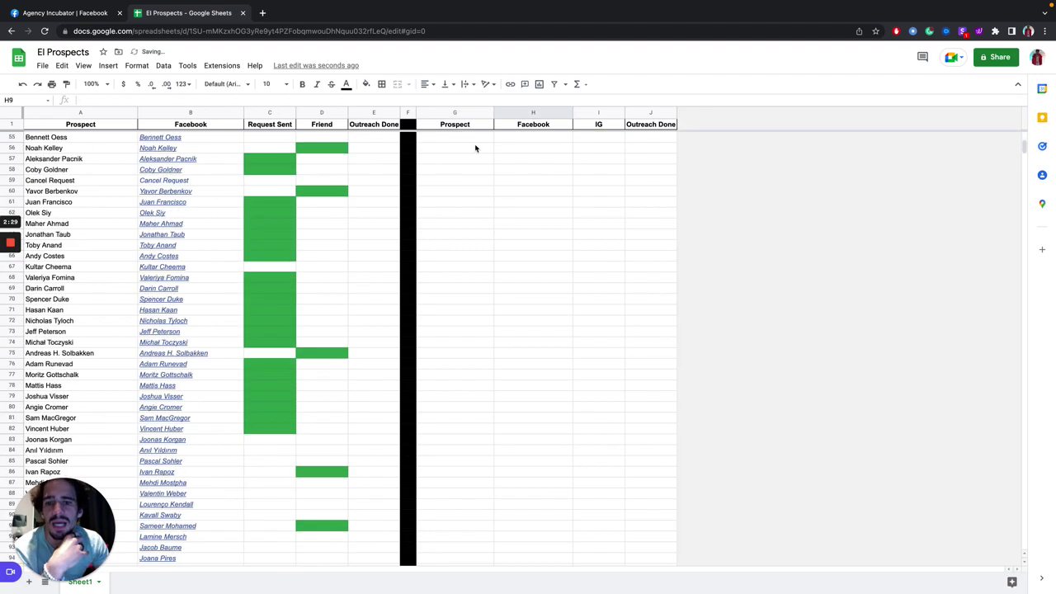
{"action": "scroll", "coordinate": [476, 147], "scroll_direction": "down", "scroll_amount": 20}
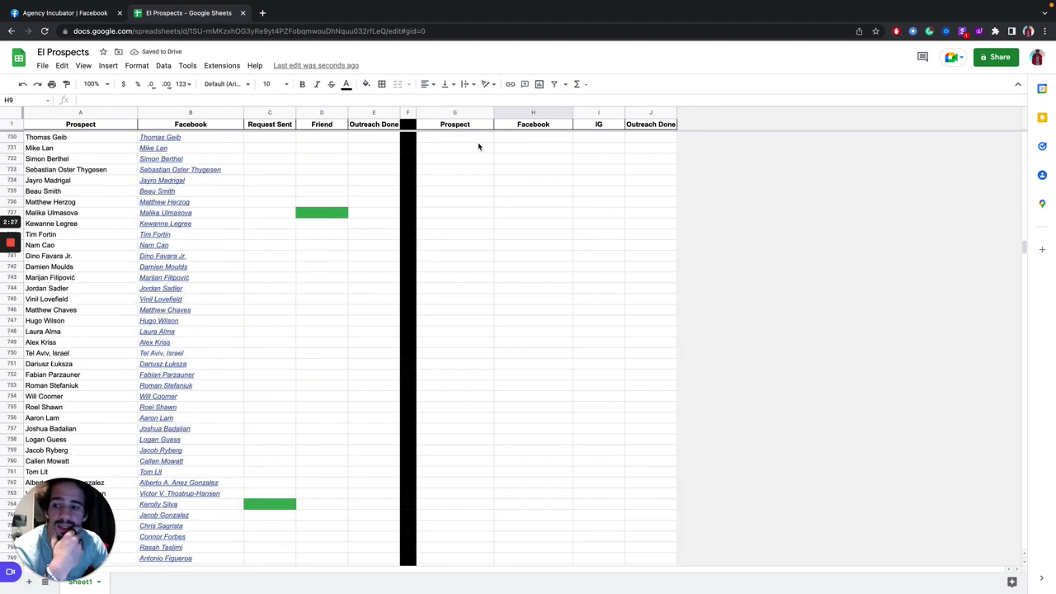
{"action": "scroll", "coordinate": [478, 146], "scroll_direction": "down", "scroll_amount": 20}
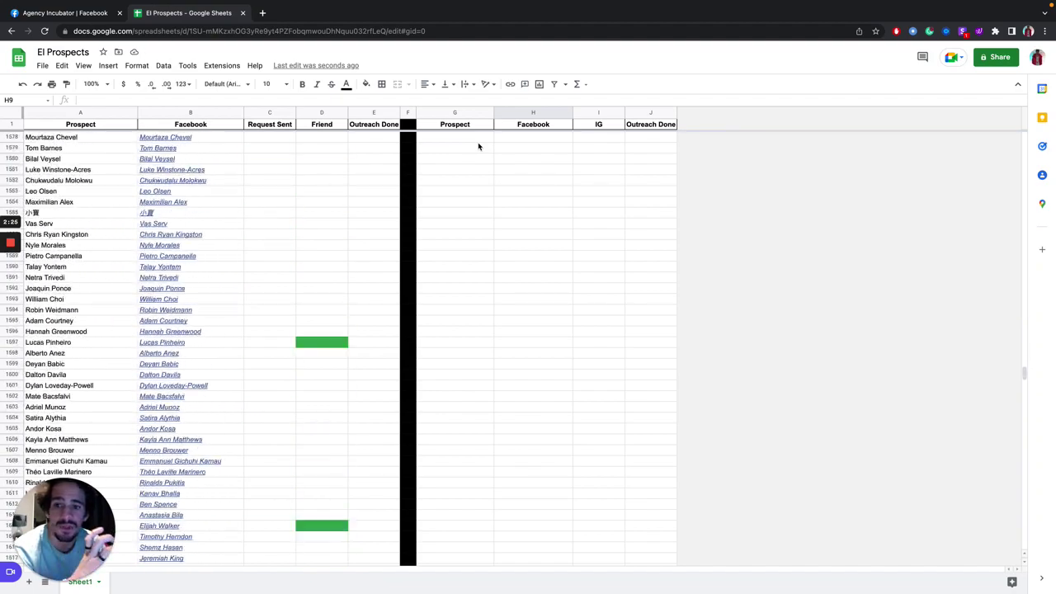
{"action": "scroll", "coordinate": [478, 146], "scroll_direction": "down", "scroll_amount": 20}
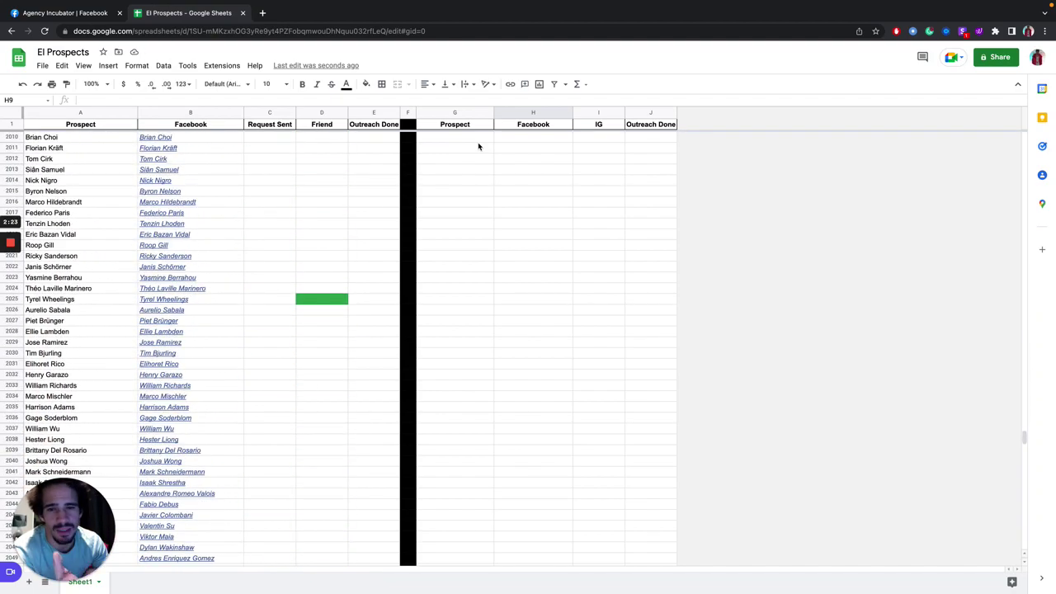
{"action": "scroll", "coordinate": [478, 146], "scroll_direction": "down", "scroll_amount": 20}
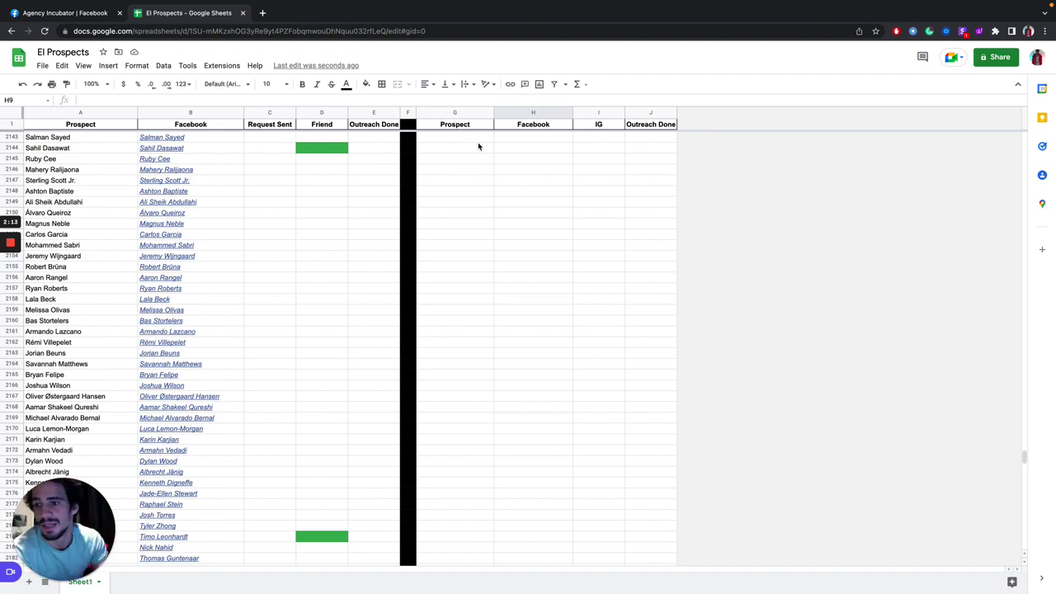
{"action": "scroll", "coordinate": [478, 147], "scroll_direction": "down", "scroll_amount": 20}
{"action": "scroll", "coordinate": [478, 146], "scroll_direction": "down", "scroll_amount": 20}
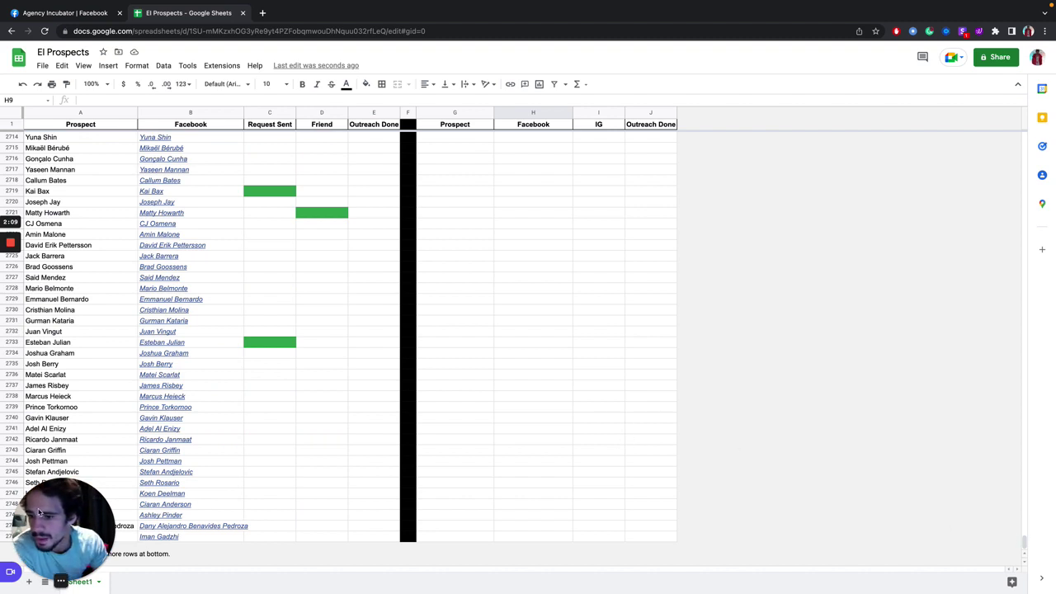
{"action": "left_click_drag", "start_coordinate": [50, 499], "coordinate": [91, 485]}
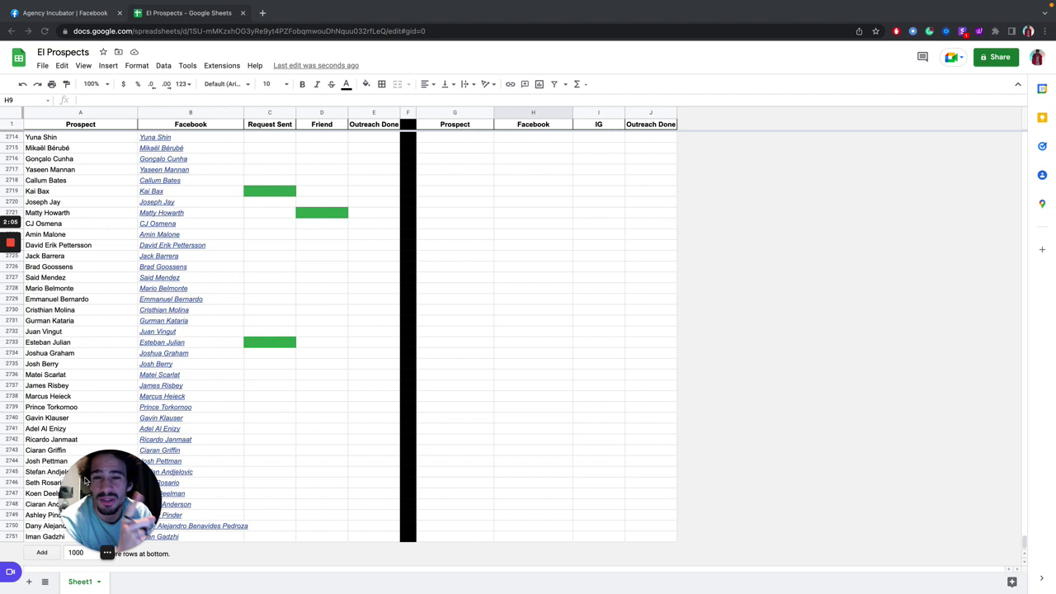
{"action": "mouse_move", "coordinate": [11, 294]}
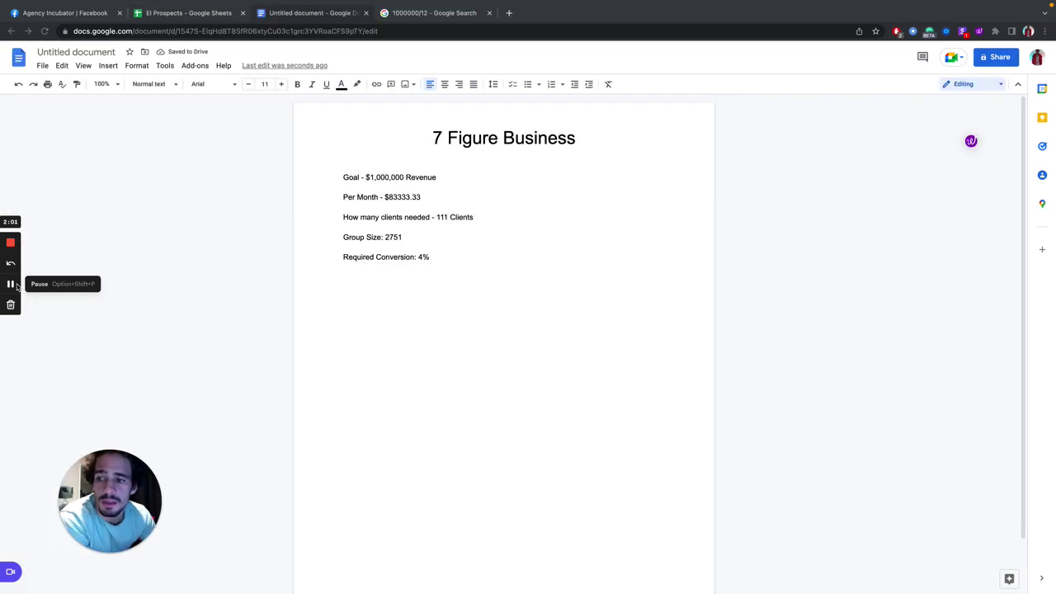
Step: Review the Goal, clients-needed and Group Size lines, adding a thousands comma to the monthly figure
{"action": "left_click", "coordinate": [391, 149]}
{"action": "left_click_drag", "start_coordinate": [338, 180], "coordinate": [462, 176]}
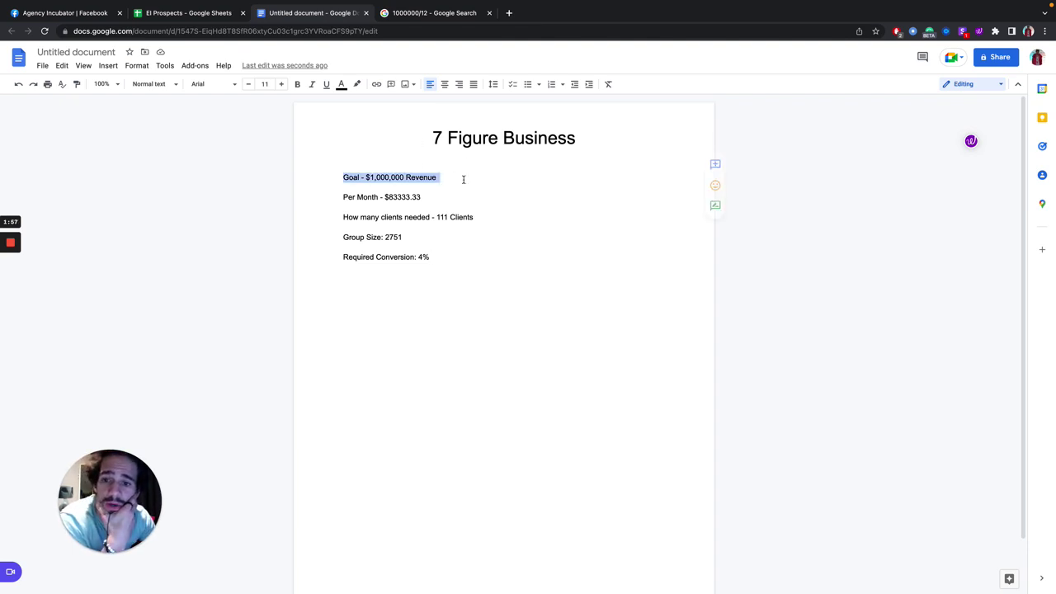
{"action": "left_click", "coordinate": [436, 178]}
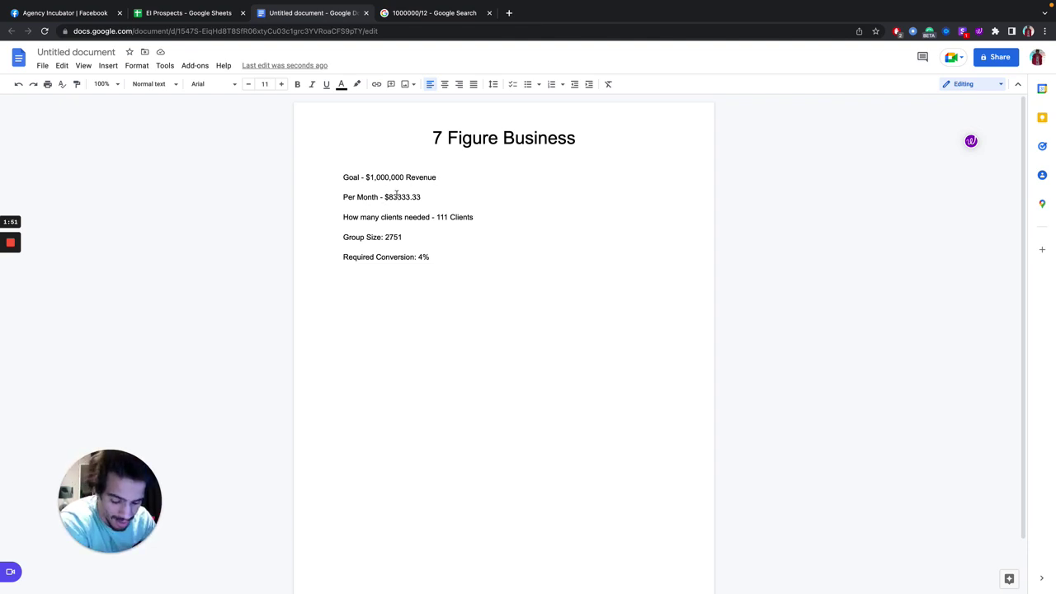
{"action": "left_click", "coordinate": [396, 196]}
{"action": "type", "text": ","}
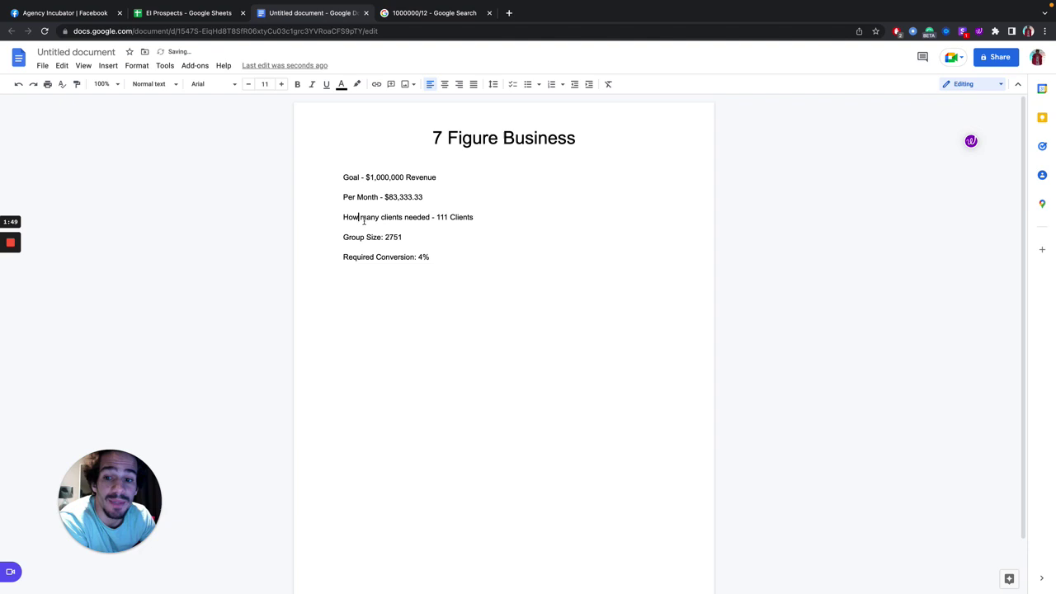
{"action": "left_click_drag", "start_coordinate": [364, 220], "coordinate": [520, 231]}
{"action": "left_click", "coordinate": [521, 231]}
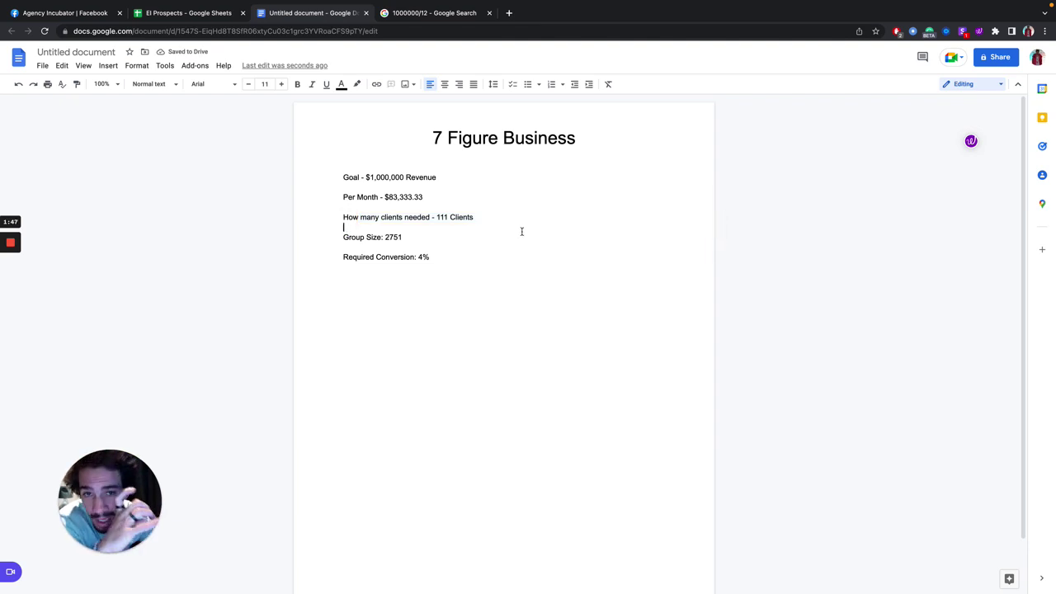
{"action": "left_click", "coordinate": [453, 216]}
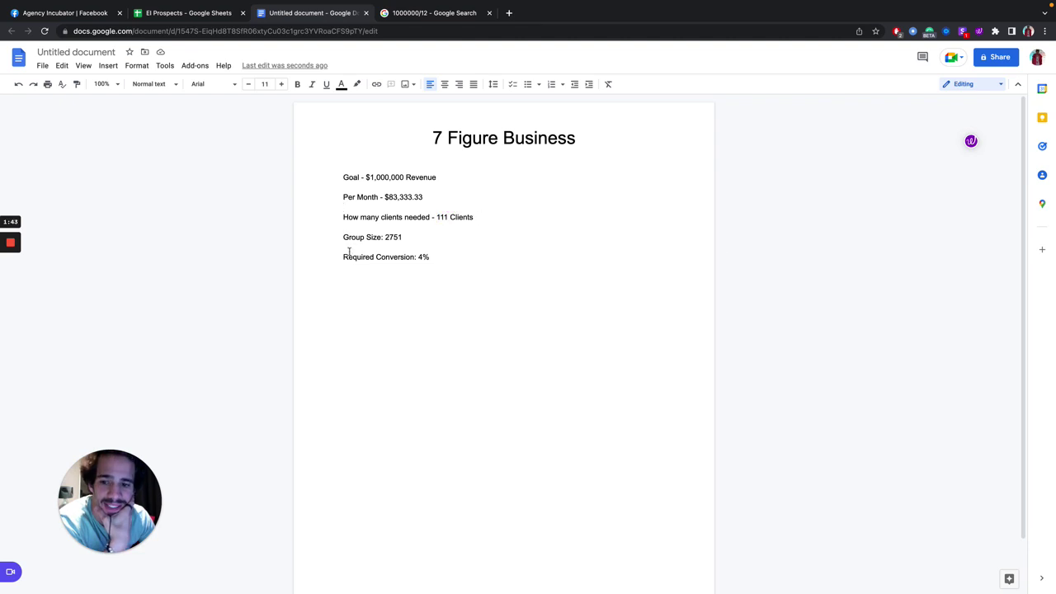
{"action": "left_click_drag", "start_coordinate": [348, 237], "coordinate": [531, 243]}
{"action": "left_click", "coordinate": [539, 242]}
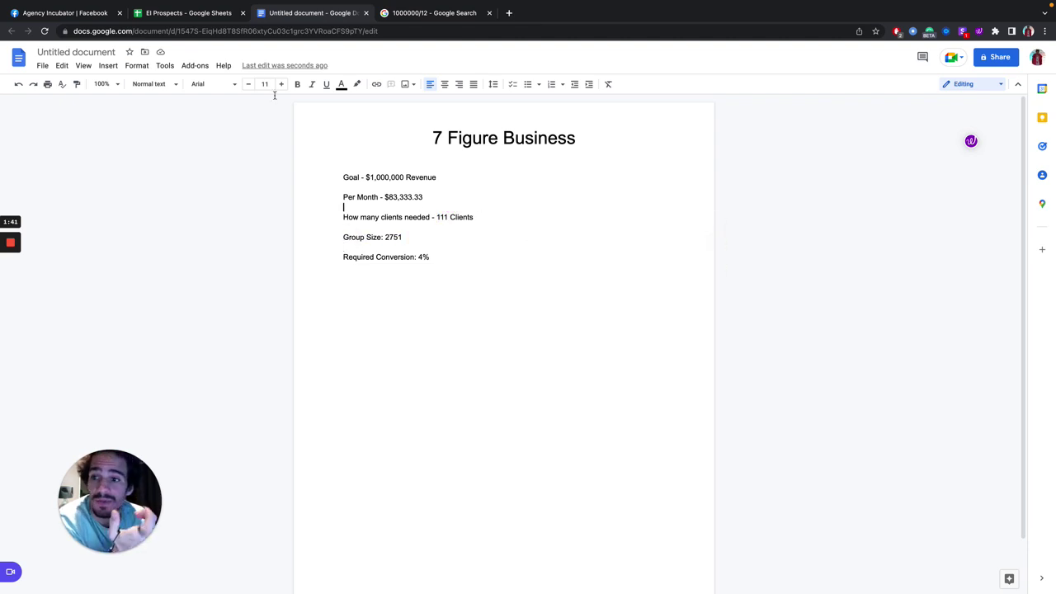
Step: Check the 1000000/12 calculator result, then close that search tab
{"action": "left_click", "coordinate": [221, 18]}
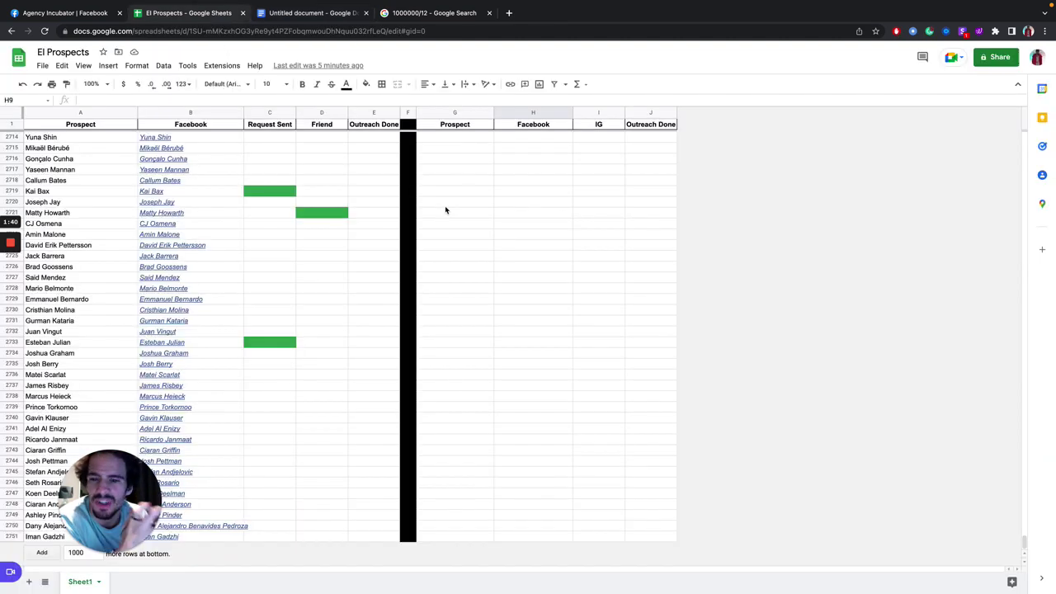
{"action": "left_click", "coordinate": [97, 22]}
{"action": "left_click", "coordinate": [330, 21]}
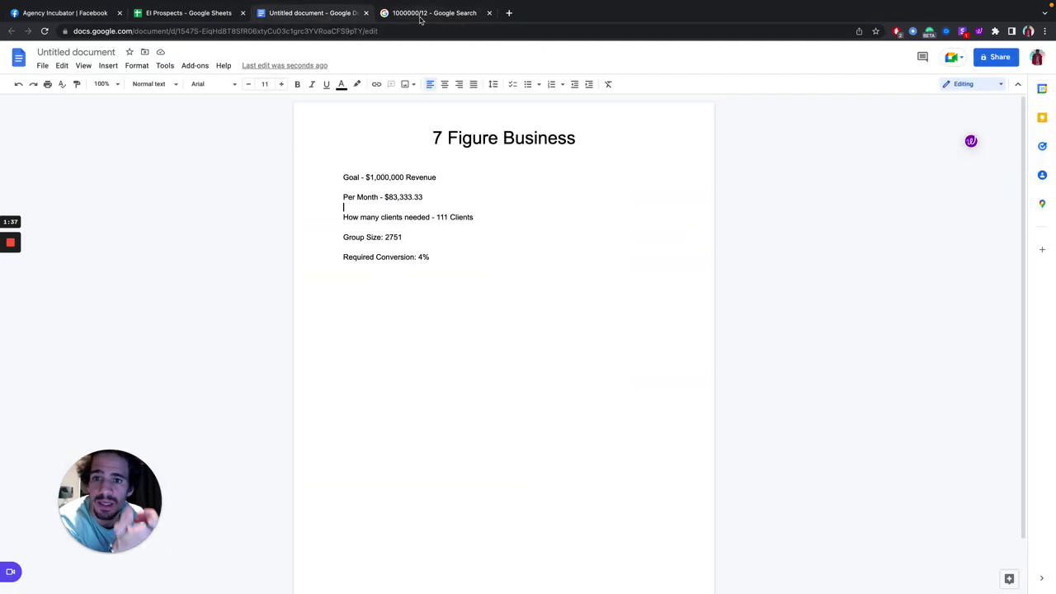
{"action": "left_click", "coordinate": [421, 16]}
{"action": "left_click", "coordinate": [323, 18]}
{"action": "left_click", "coordinate": [489, 13]}
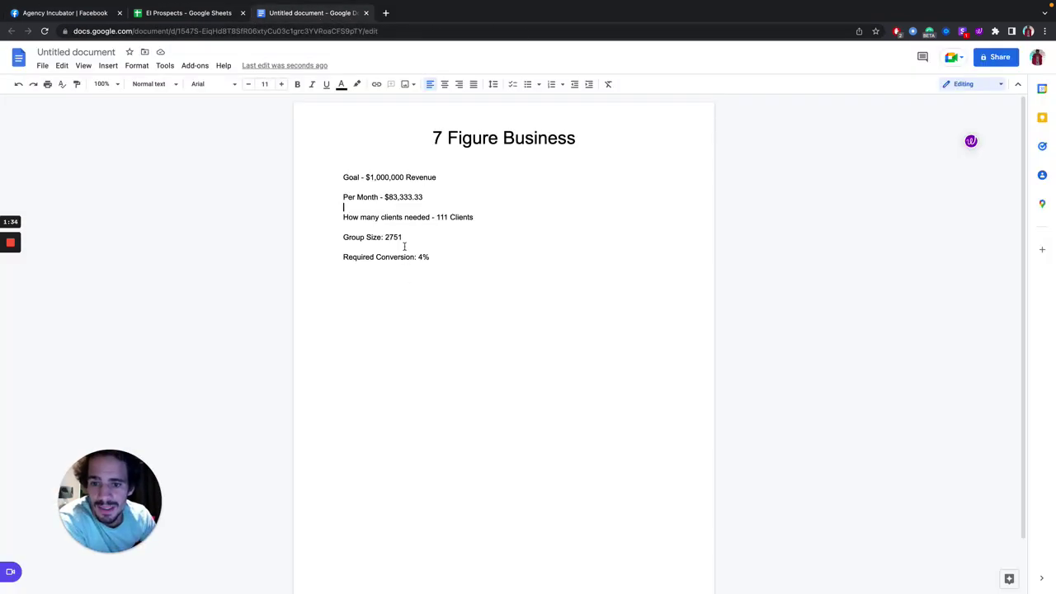
Step: Highlight 111 Clients, group size 2751 and the Required Conversion: 4% line in the doc
{"action": "left_click_drag", "start_coordinate": [433, 217], "coordinate": [475, 218]}
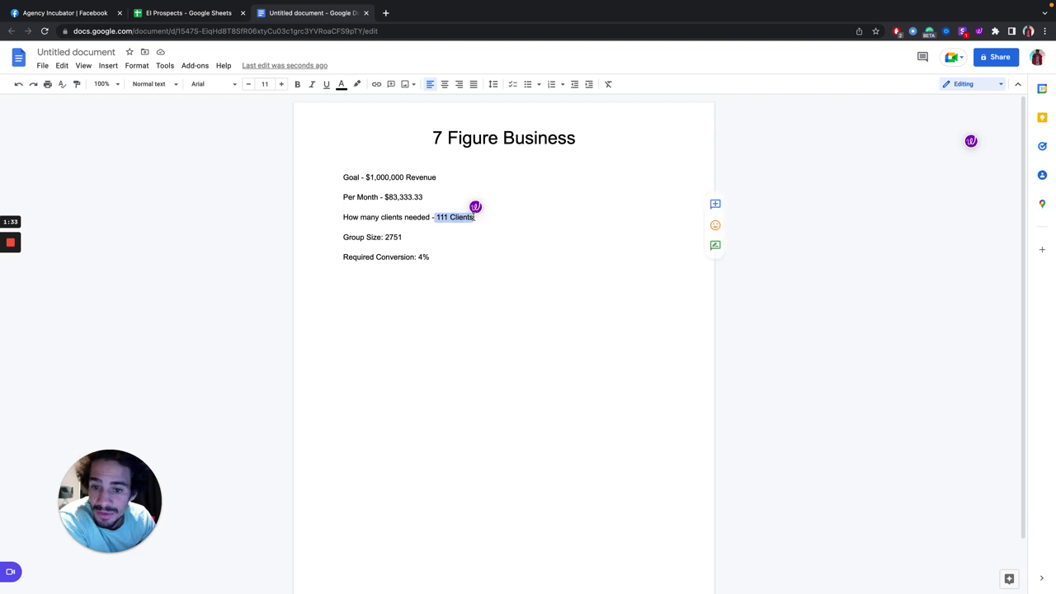
{"action": "double_click", "coordinate": [404, 237]}
{"action": "left_click", "coordinate": [429, 238]}
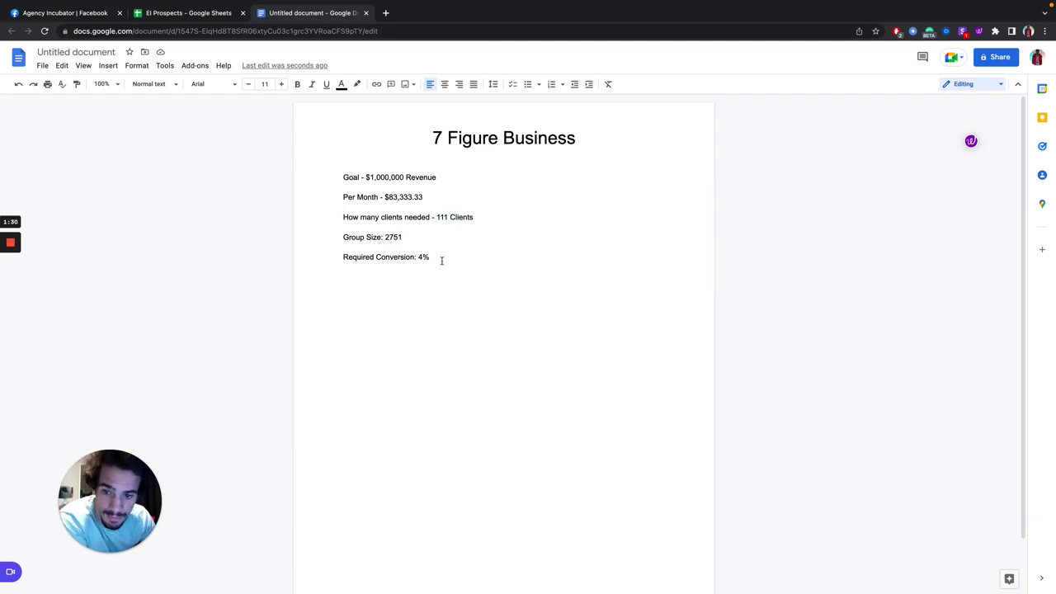
{"action": "left_click_drag", "start_coordinate": [353, 257], "coordinate": [477, 257]}
{"action": "left_click", "coordinate": [476, 257]}
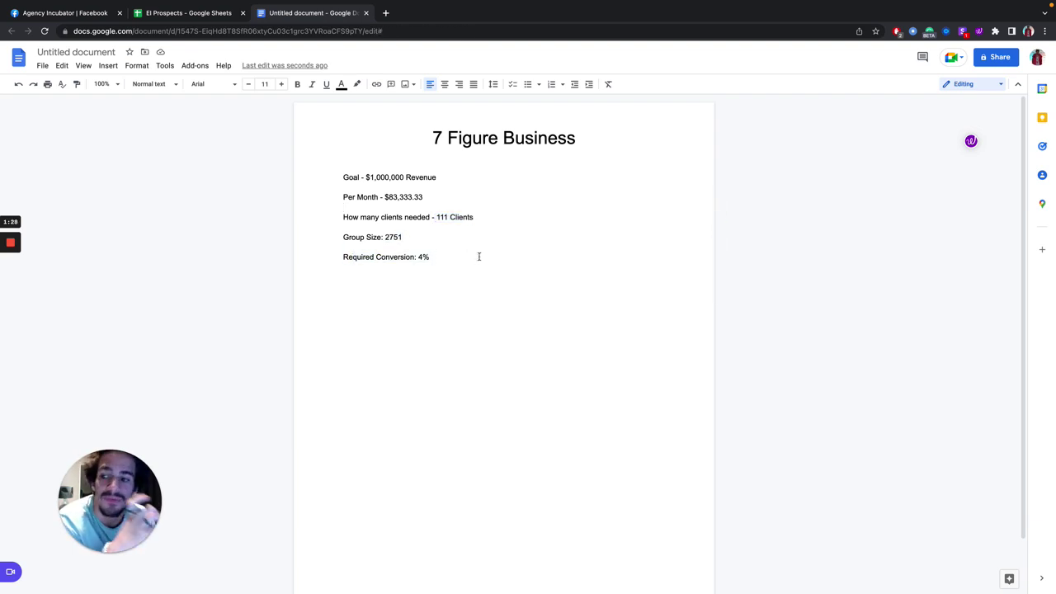
Step: Scroll up and down the EI Prospects member rows, then go back to the 7 Figure Business doc
{"action": "left_click", "coordinate": [217, 14]}
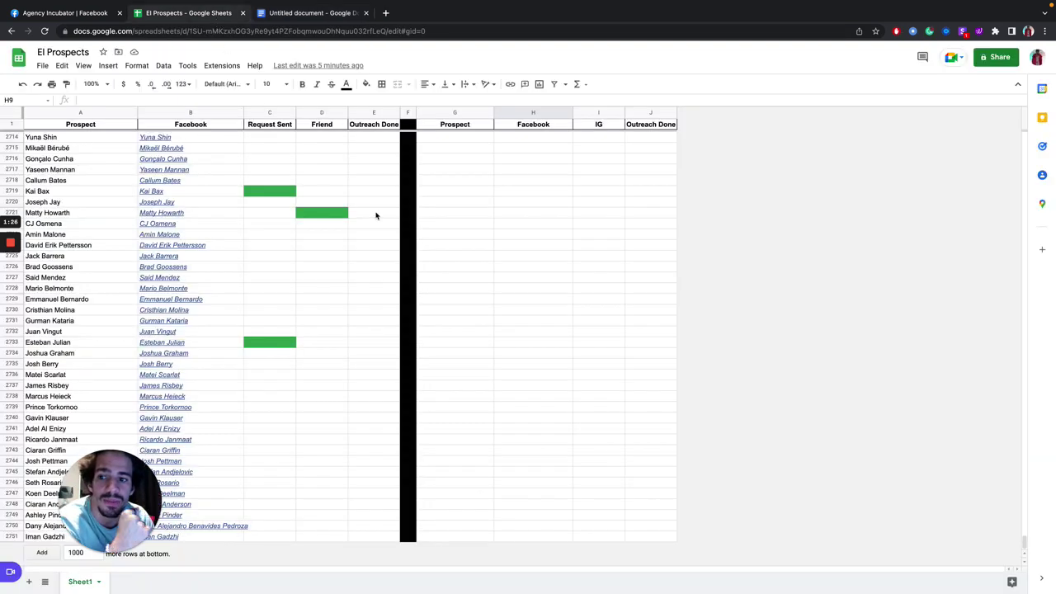
{"action": "scroll", "coordinate": [509, 237], "scroll_direction": "up", "scroll_amount": 20}
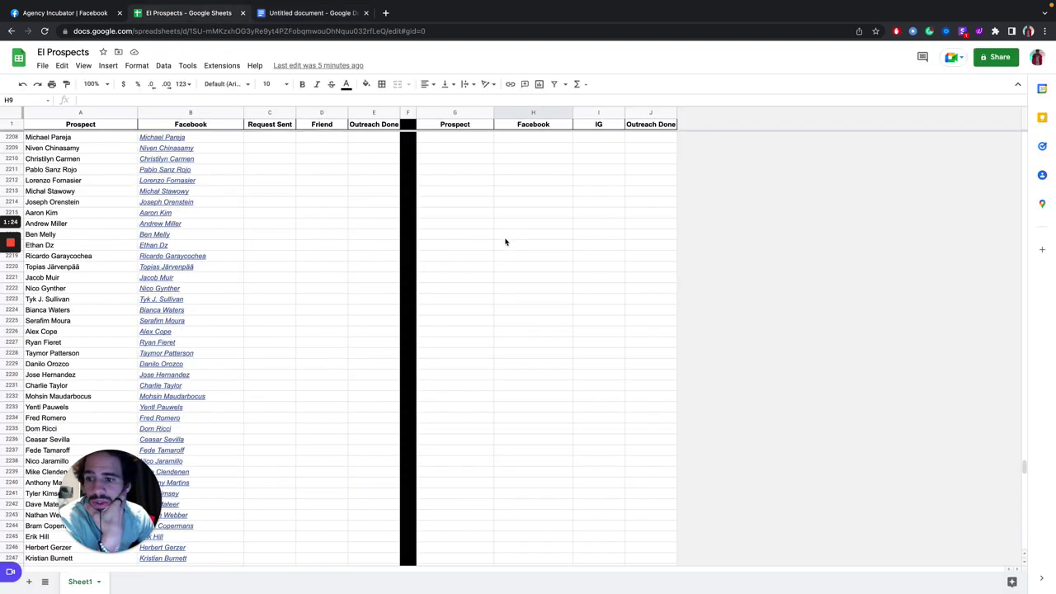
{"action": "scroll", "coordinate": [503, 244], "scroll_direction": "up", "scroll_amount": 20}
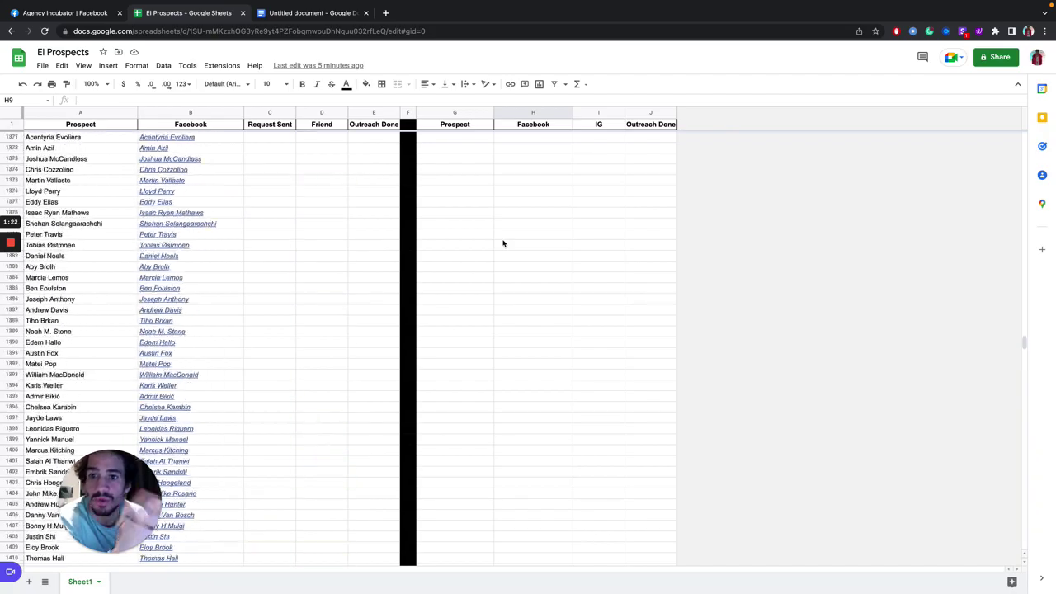
{"action": "scroll", "coordinate": [505, 244], "scroll_direction": "up", "scroll_amount": 20}
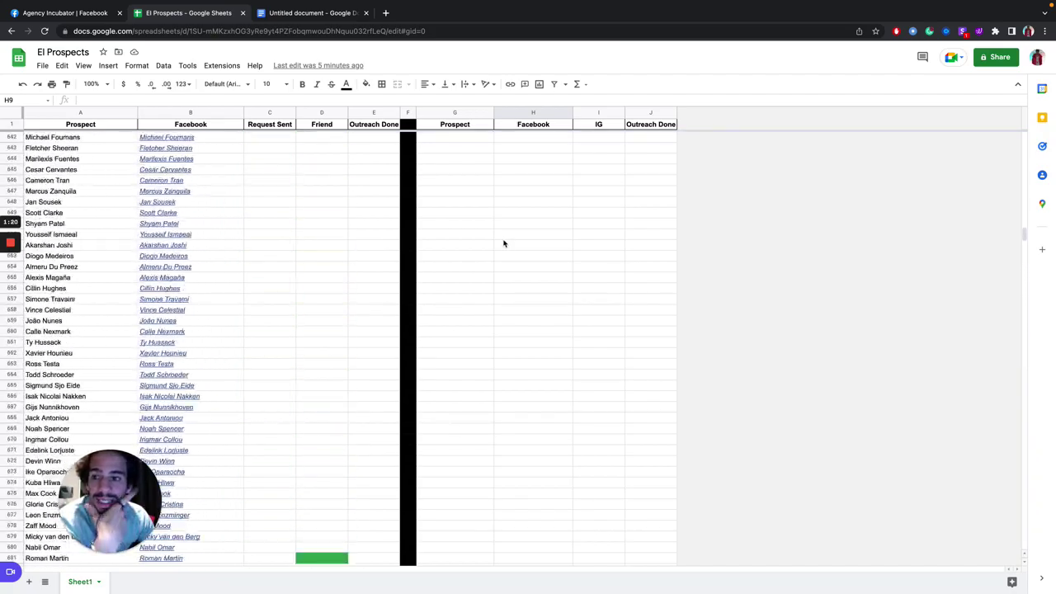
{"action": "scroll", "coordinate": [507, 244], "scroll_direction": "up", "scroll_amount": 12}
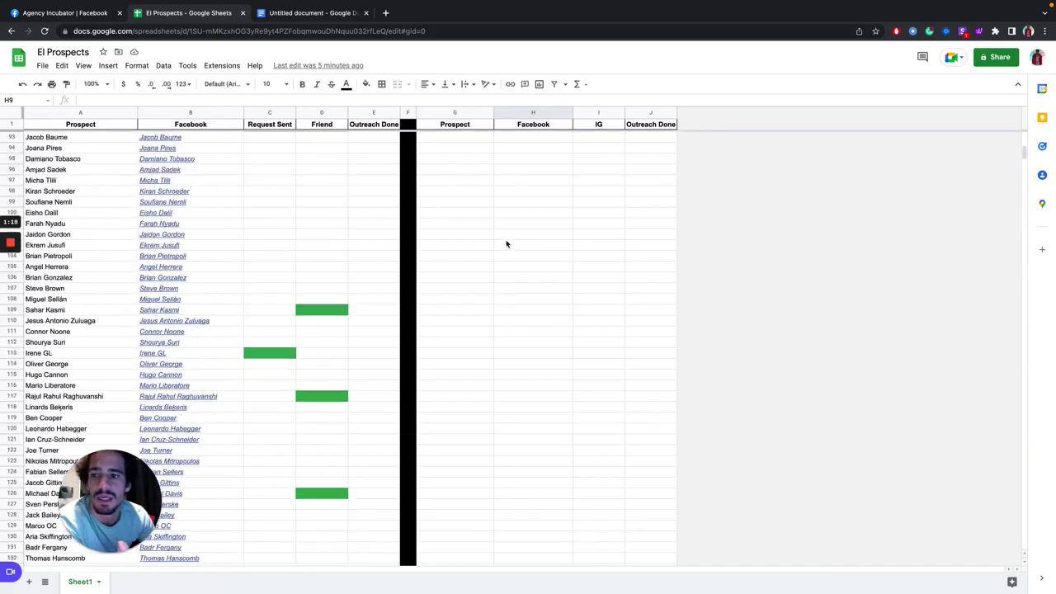
{"action": "scroll", "coordinate": [726, 229], "scroll_direction": "down", "scroll_amount": 20}
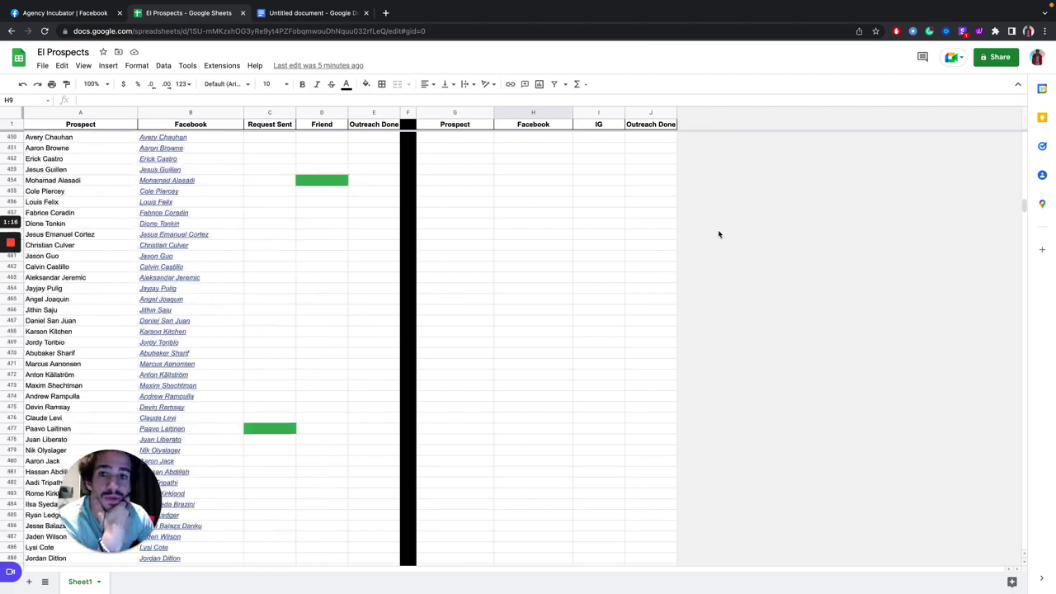
{"action": "scroll", "coordinate": [719, 234], "scroll_direction": "down", "scroll_amount": 20}
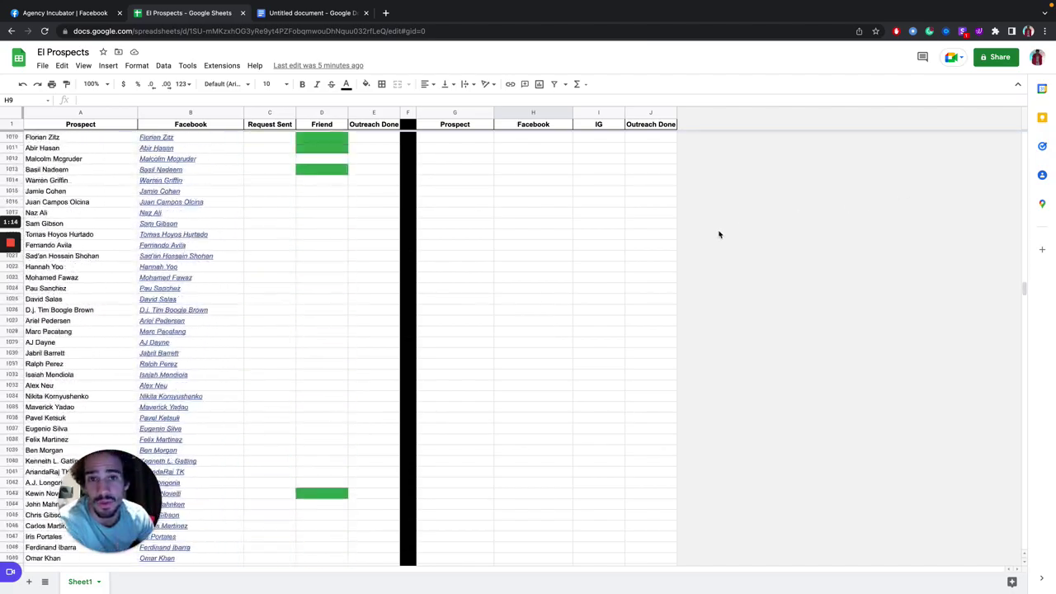
{"action": "scroll", "coordinate": [719, 234], "scroll_direction": "down", "scroll_amount": 20}
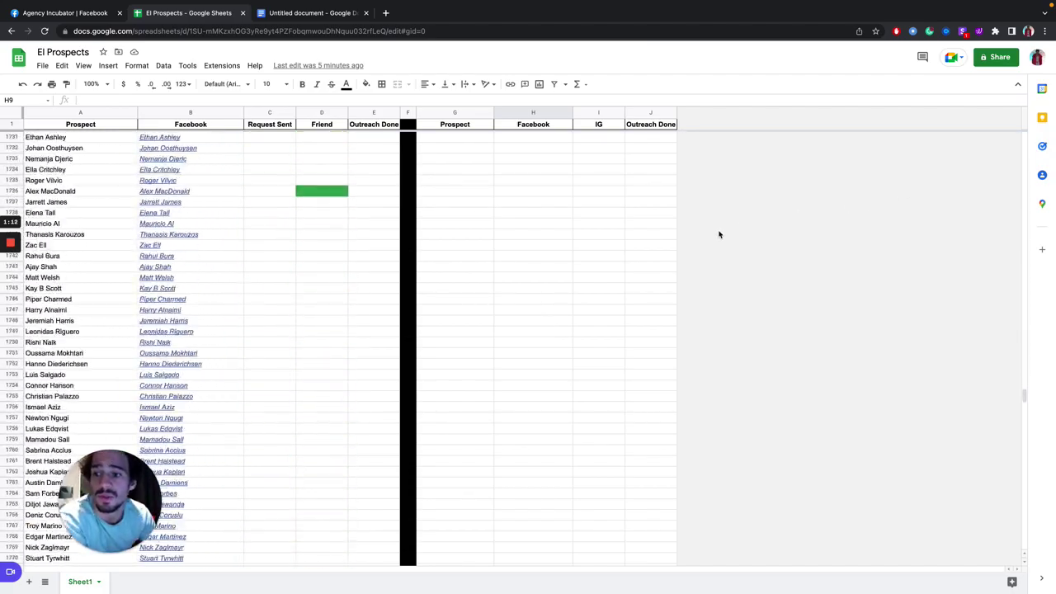
{"action": "scroll", "coordinate": [718, 237], "scroll_direction": "down", "scroll_amount": 20}
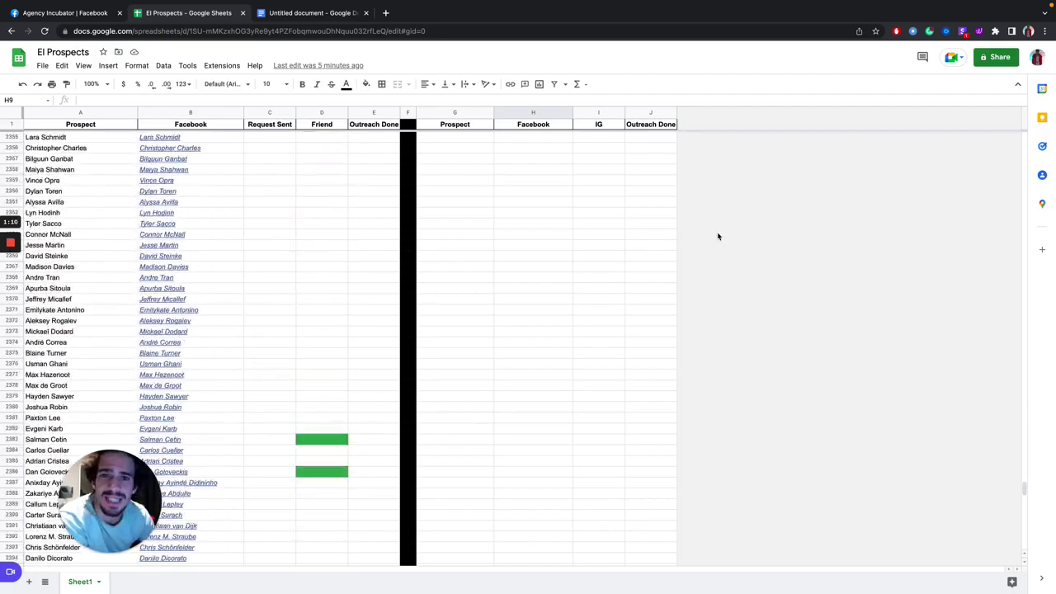
{"action": "scroll", "coordinate": [718, 236], "scroll_direction": "up", "scroll_amount": 20}
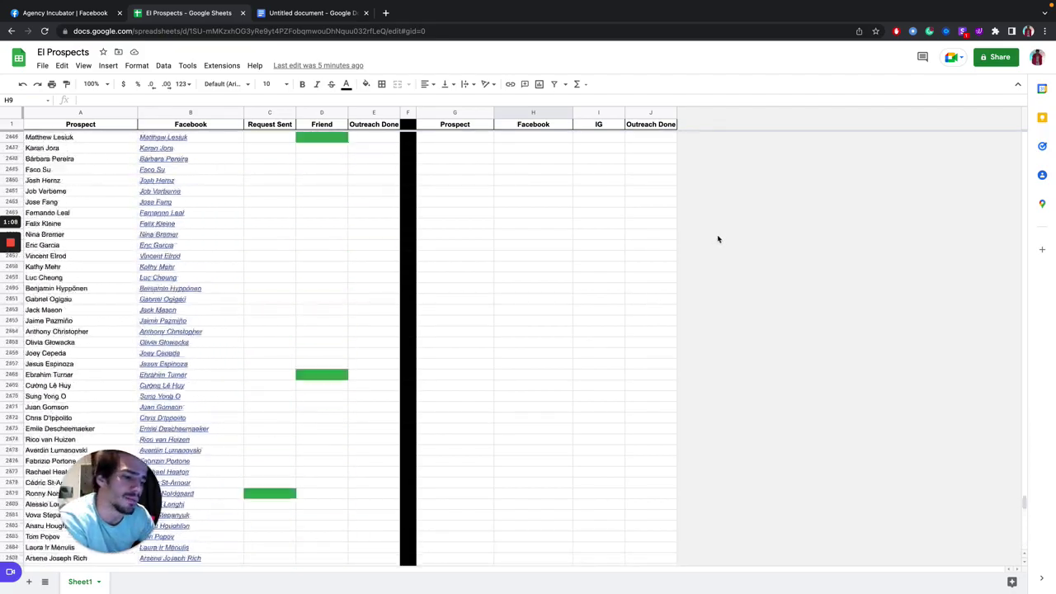
{"action": "scroll", "coordinate": [717, 239], "scroll_direction": "up", "scroll_amount": 20}
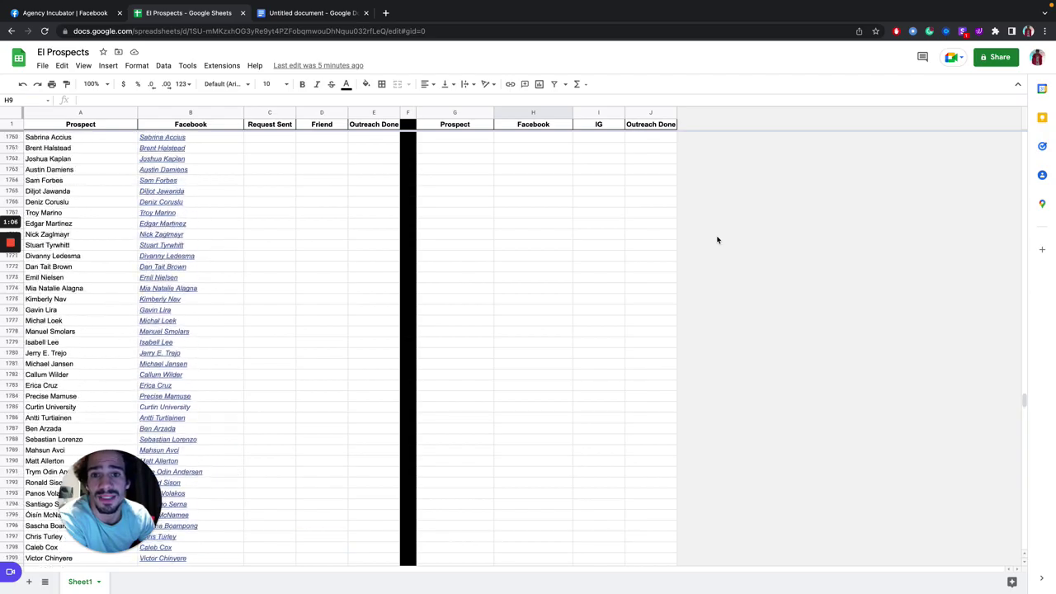
{"action": "scroll", "coordinate": [717, 241], "scroll_direction": "up", "scroll_amount": 20}
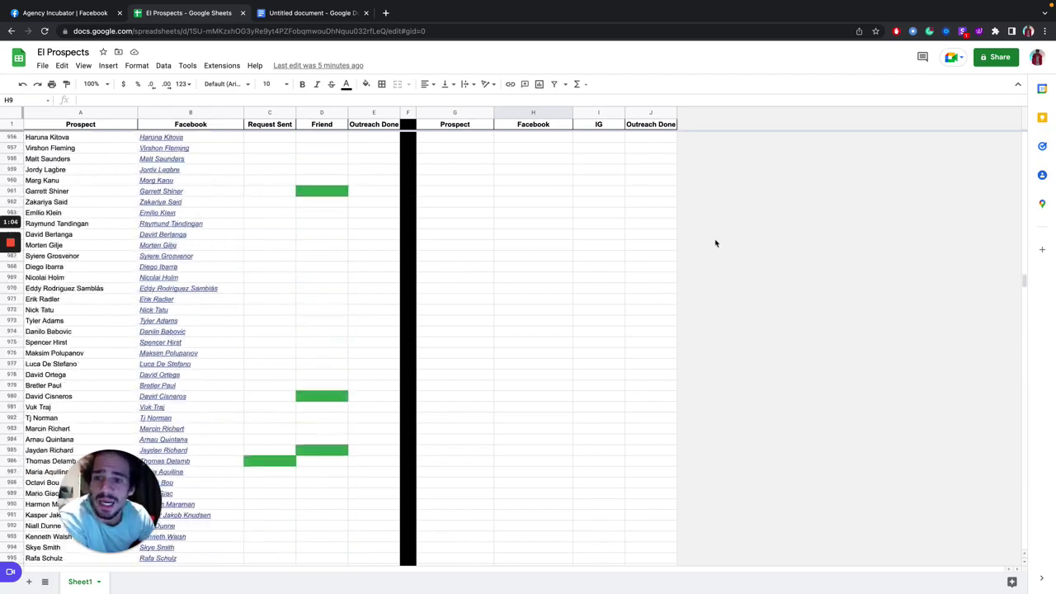
{"action": "scroll", "coordinate": [710, 249], "scroll_direction": "up", "scroll_amount": 20}
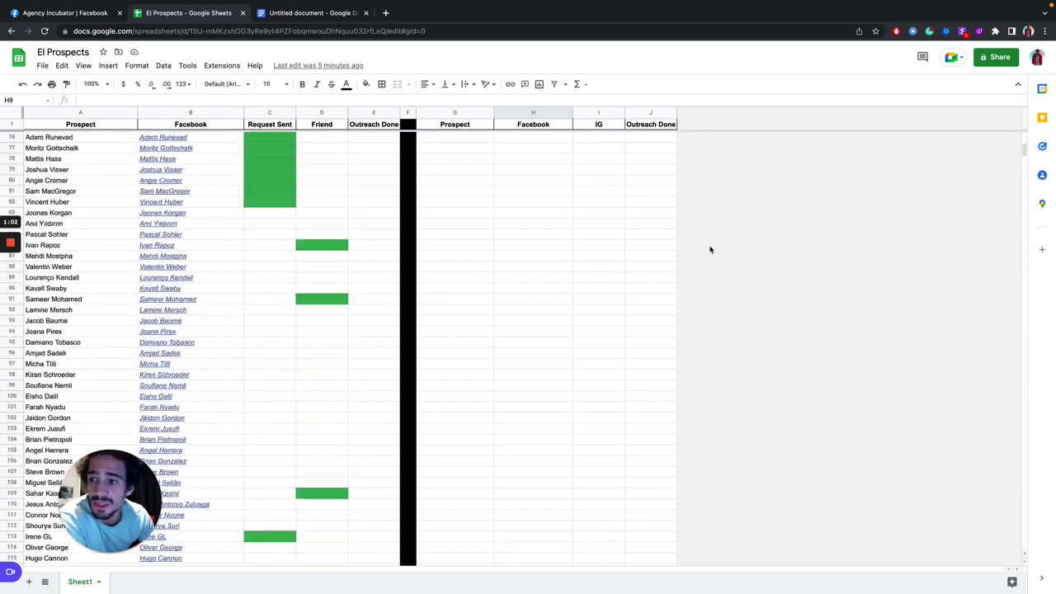
{"action": "left_click", "coordinate": [312, 14]}
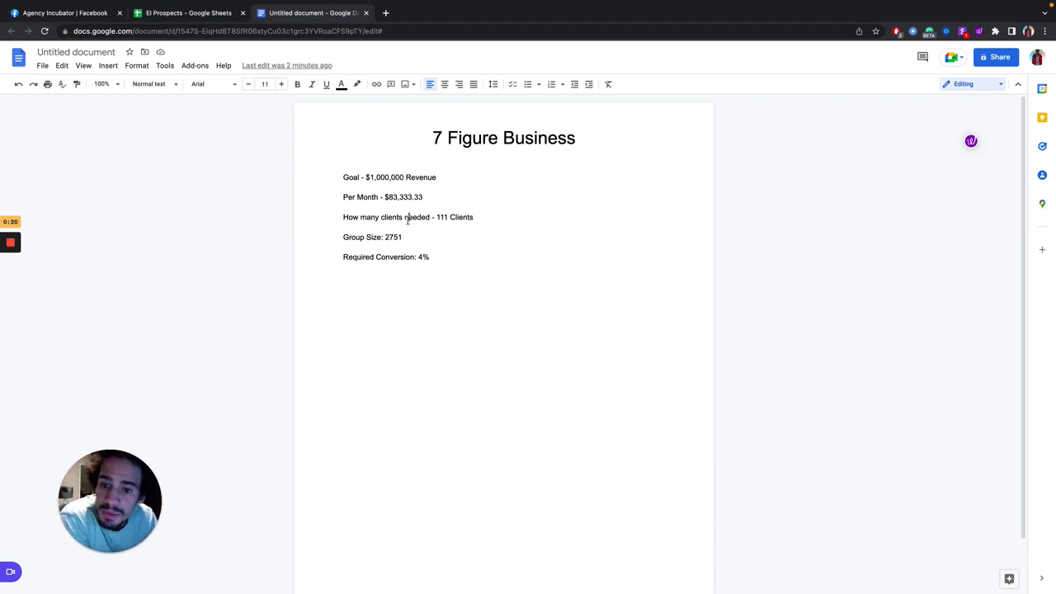
{"action": "left_click", "coordinate": [156, 17]}
{"action": "scroll", "coordinate": [317, 178], "scroll_direction": "down", "scroll_amount": 15}
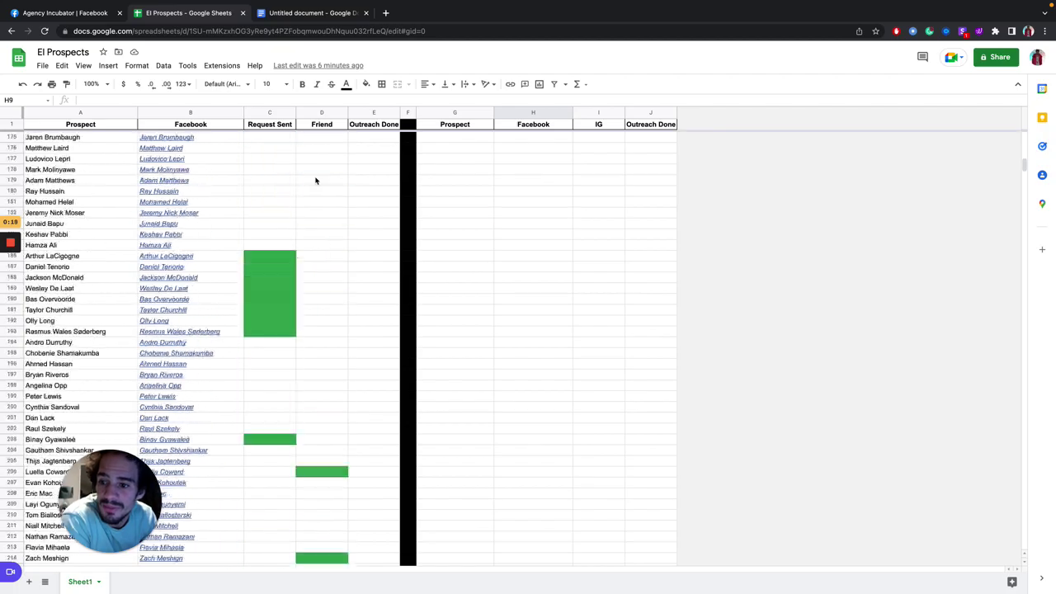
{"action": "scroll", "coordinate": [316, 179], "scroll_direction": "down", "scroll_amount": 20}
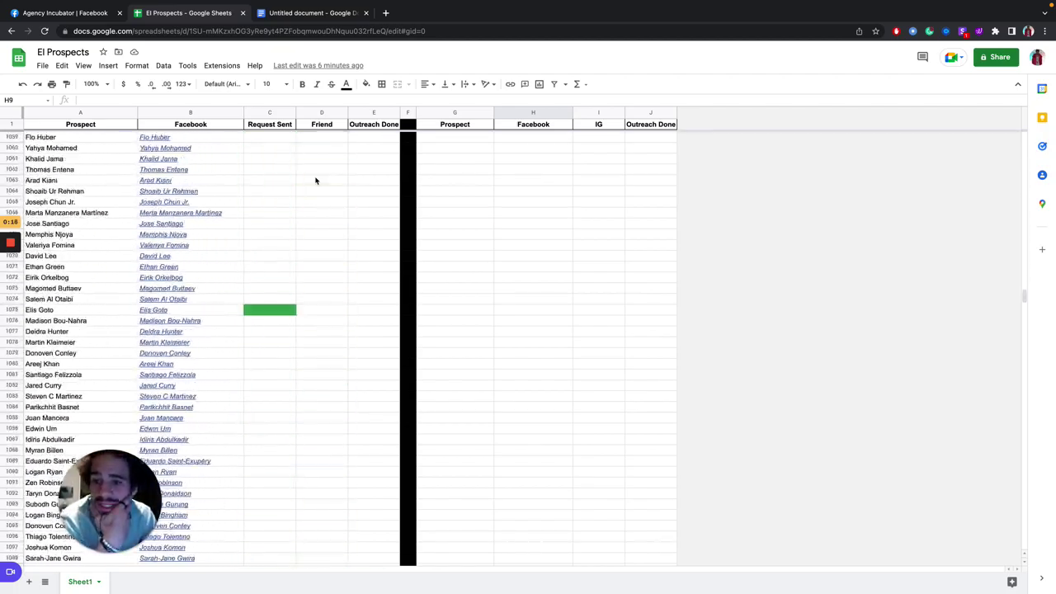
{"action": "scroll", "coordinate": [315, 180], "scroll_direction": "up", "scroll_amount": 20}
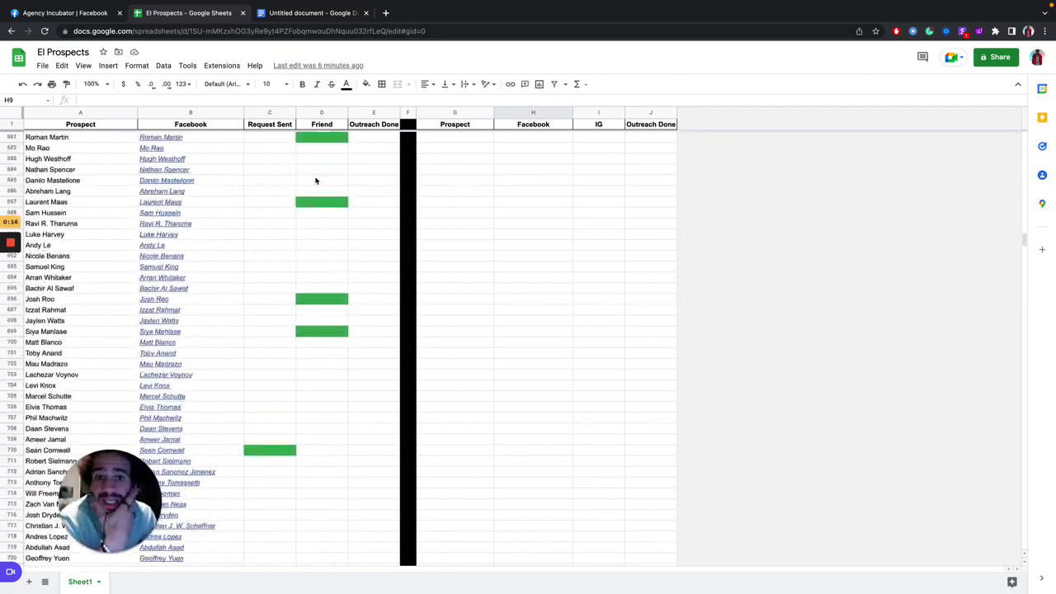
{"action": "scroll", "coordinate": [315, 180], "scroll_direction": "up", "scroll_amount": 20}
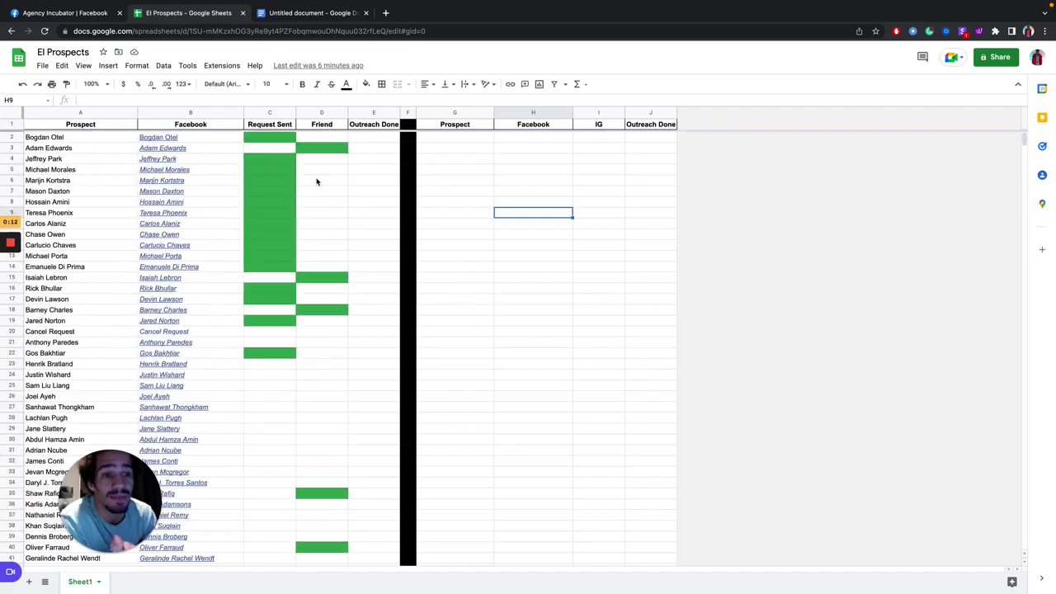
{"action": "scroll", "coordinate": [317, 181], "scroll_direction": "down", "scroll_amount": 20}
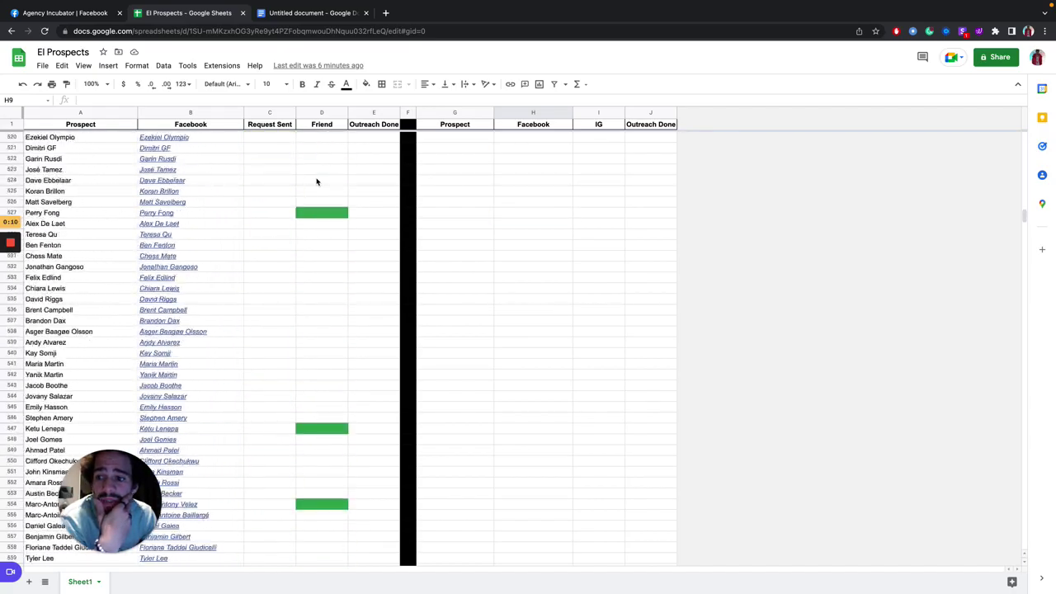
{"action": "scroll", "coordinate": [316, 181], "scroll_direction": "down", "scroll_amount": 20}
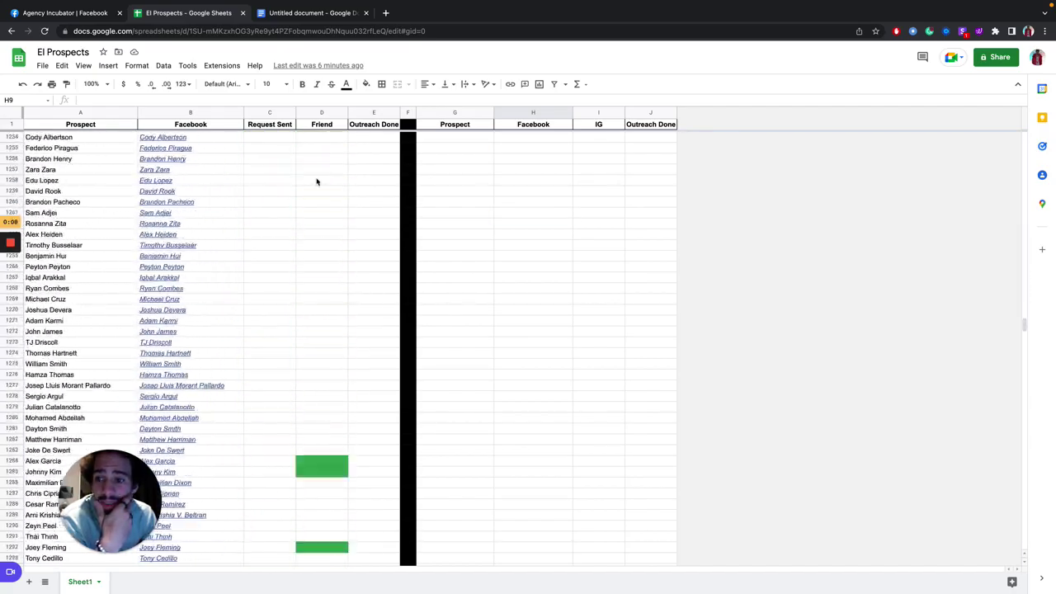